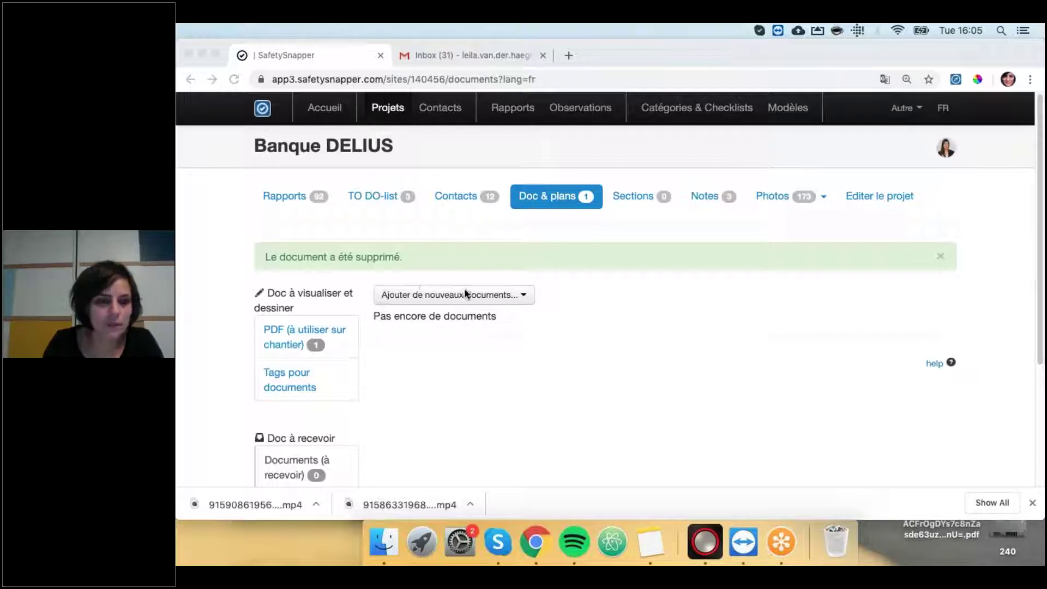
Show the Banque DELIUS project's "Documents (à recevoir)" list in the "Doc à recevoir" section
scroll(465, 293, down, 5)
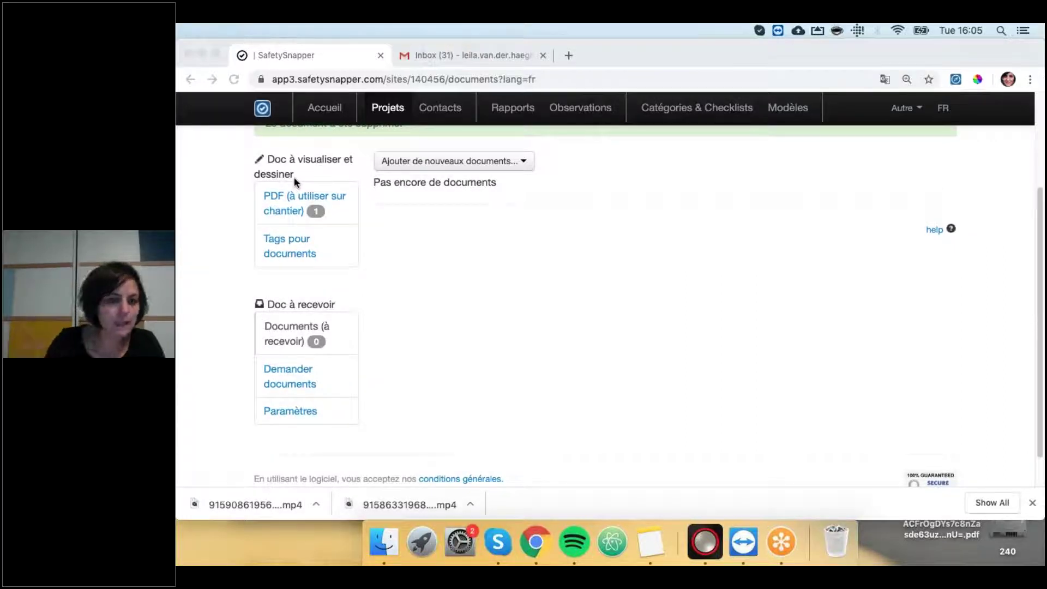
triple_click(288, 304)
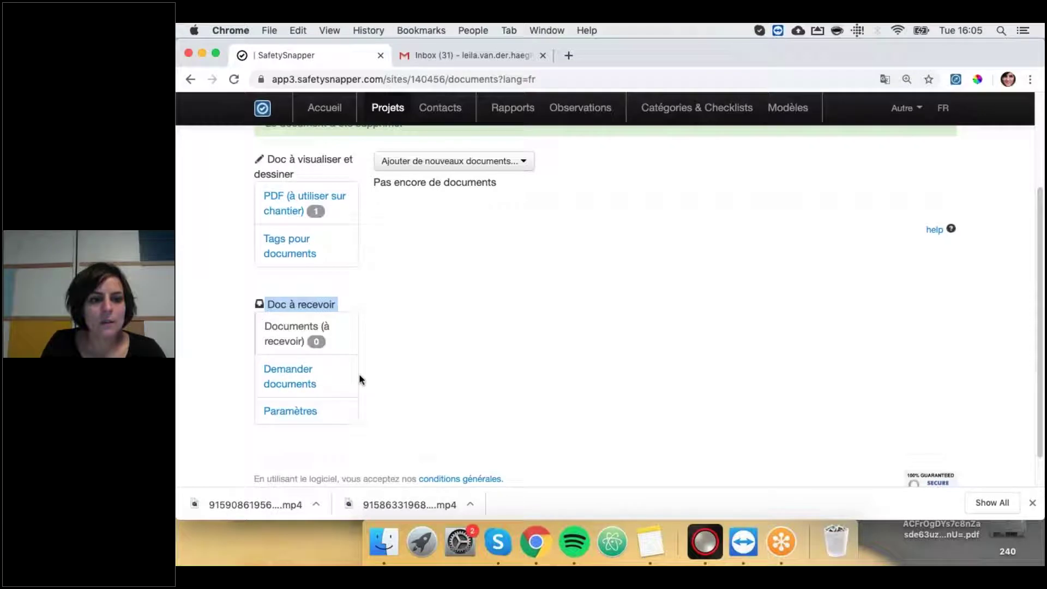
click(292, 330)
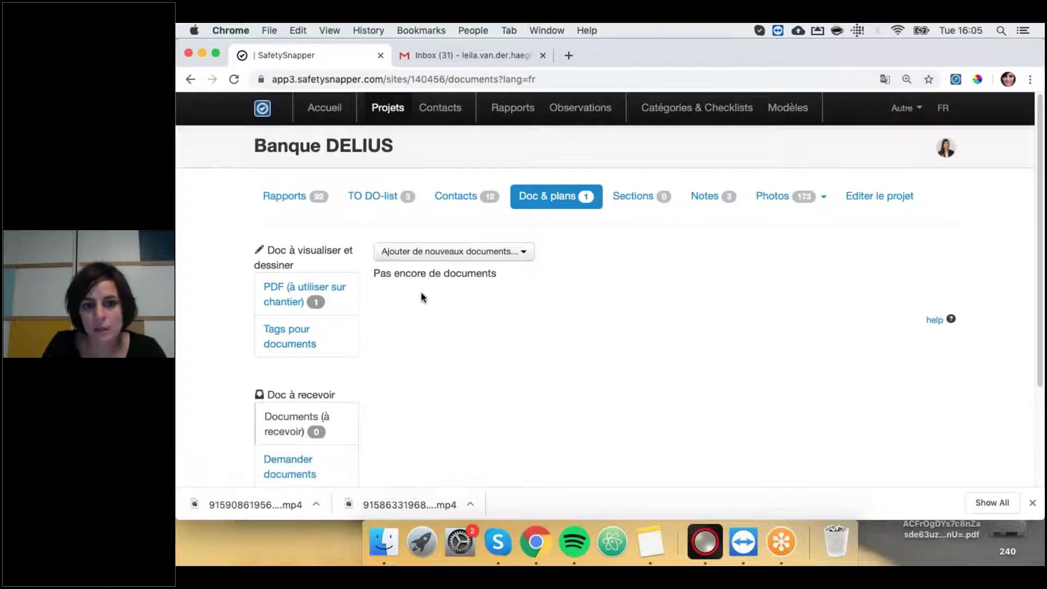
click(433, 255)
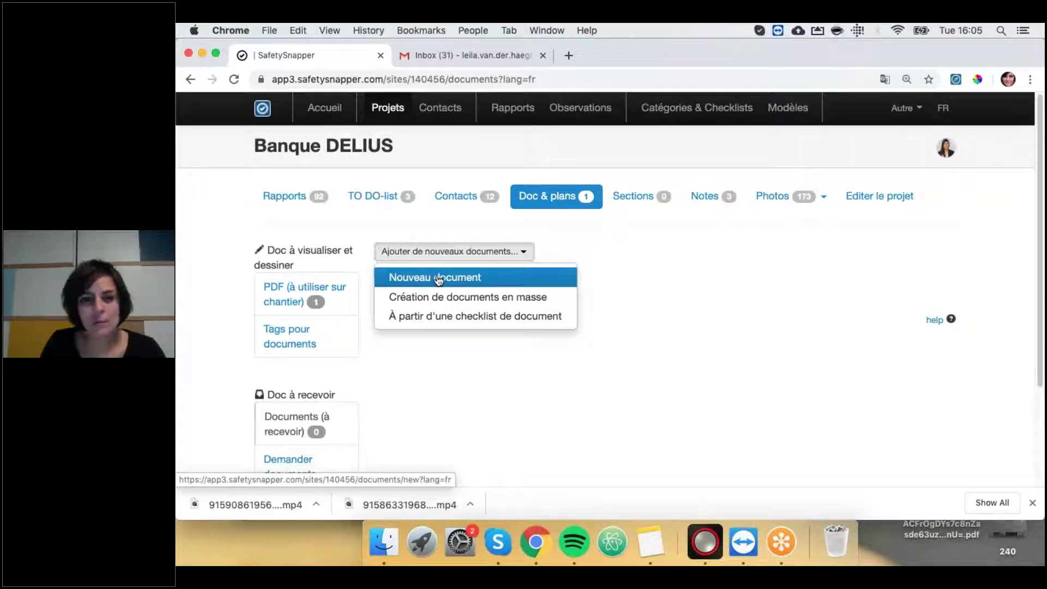
click(437, 279)
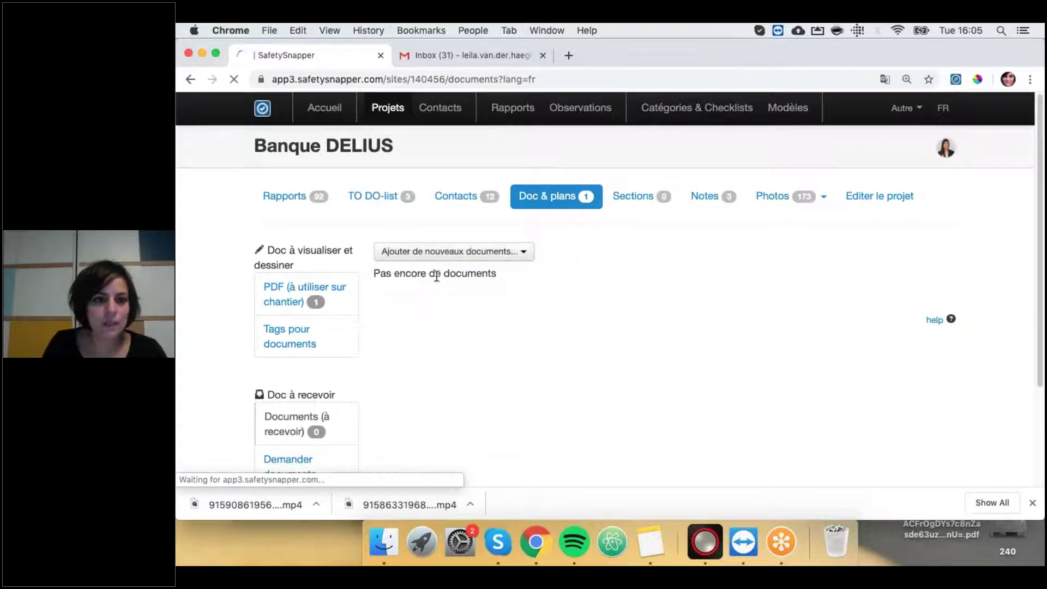
click(320, 272)
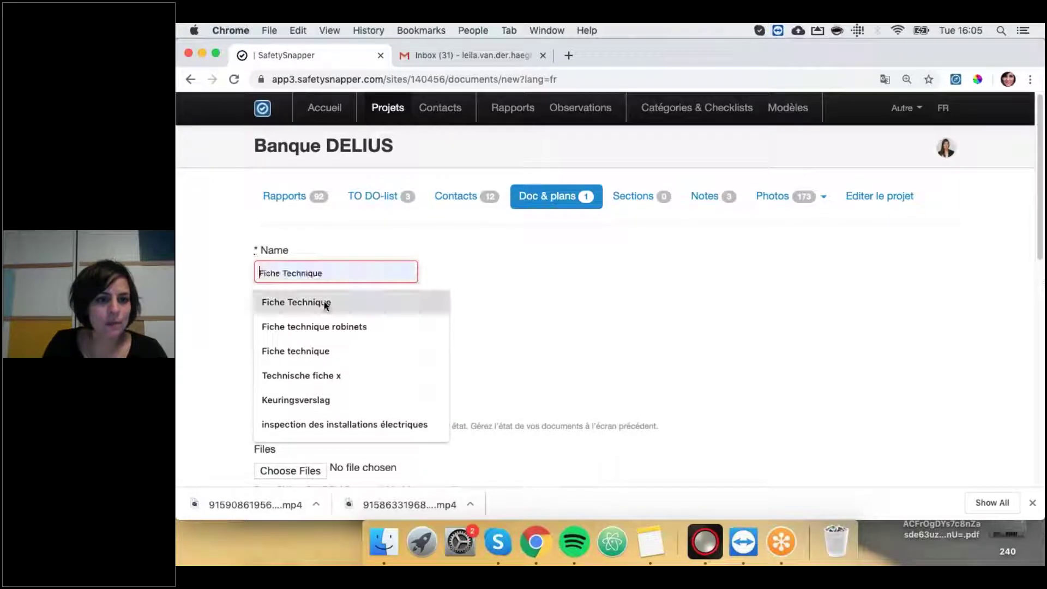
click(320, 326)
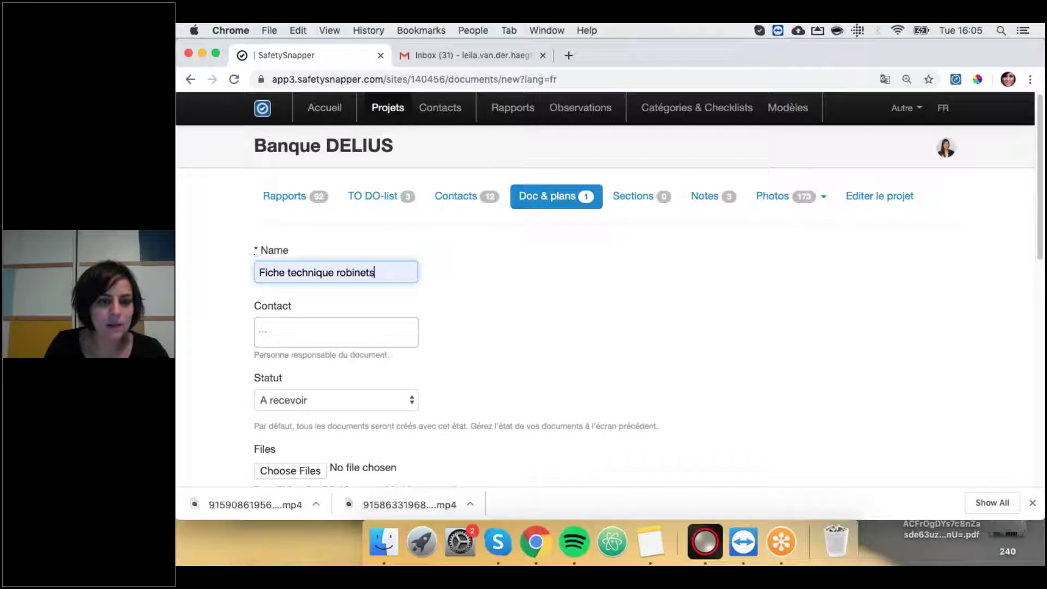
click(318, 327)
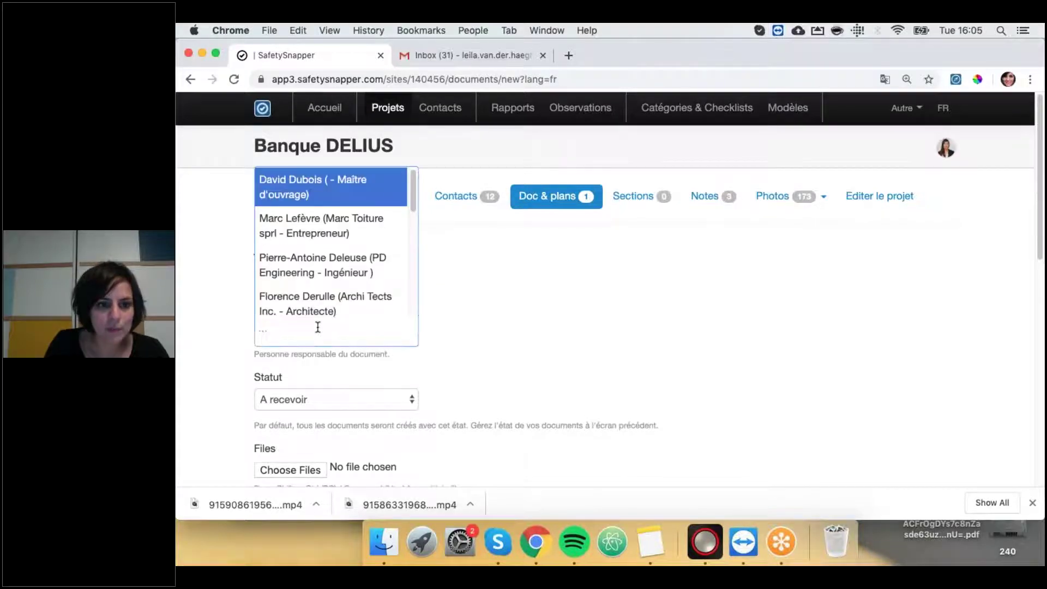
key(Escape)
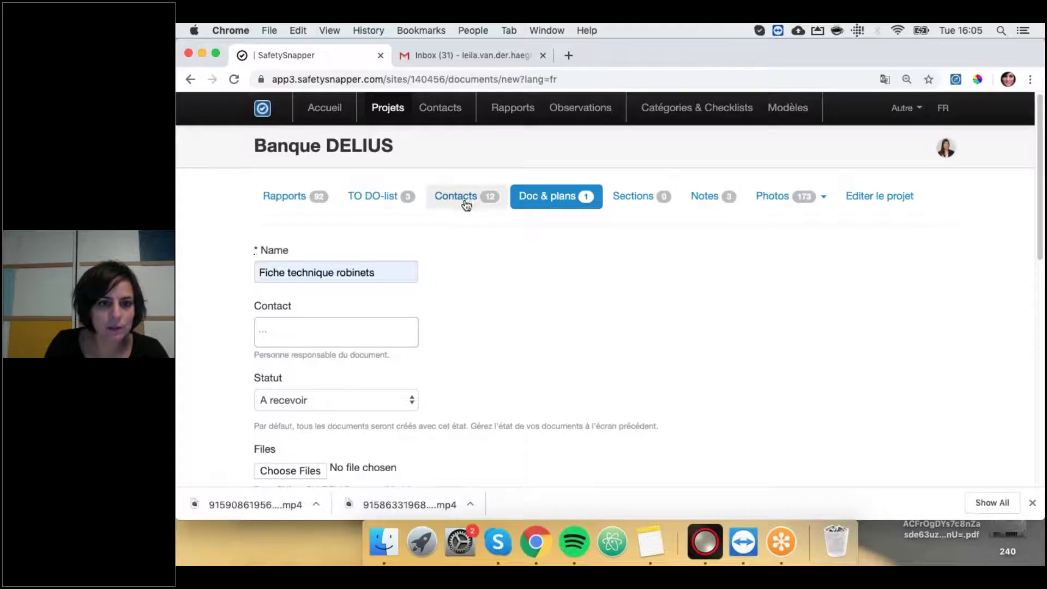
scroll(408, 352, down, 5)
scroll(357, 390, down, 5)
scroll(327, 386, up, 10)
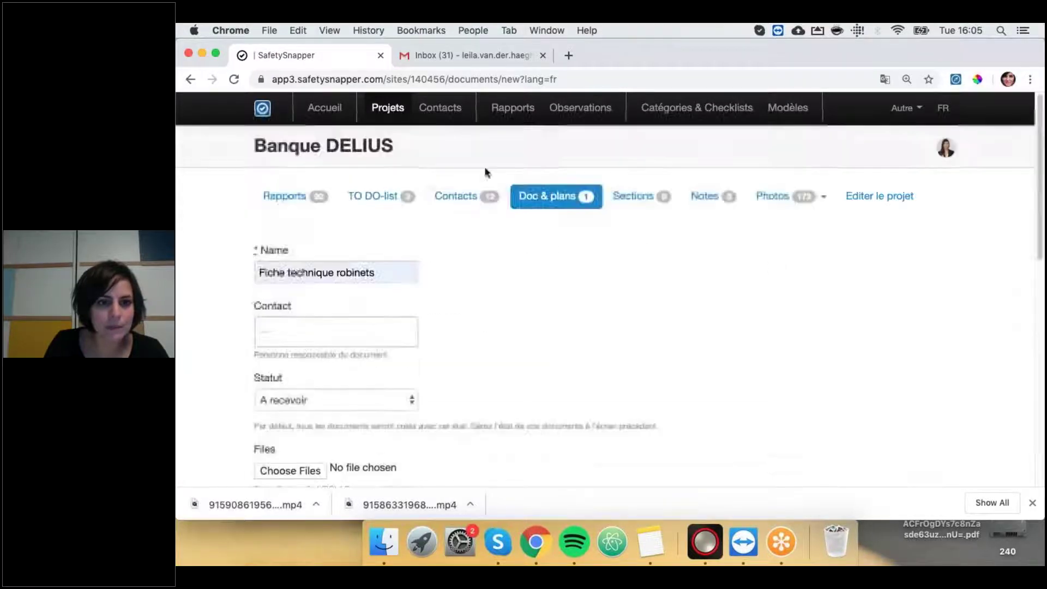
Open the second "Maître d'ouvrage" contact in the project's contact list for editing
click(466, 203)
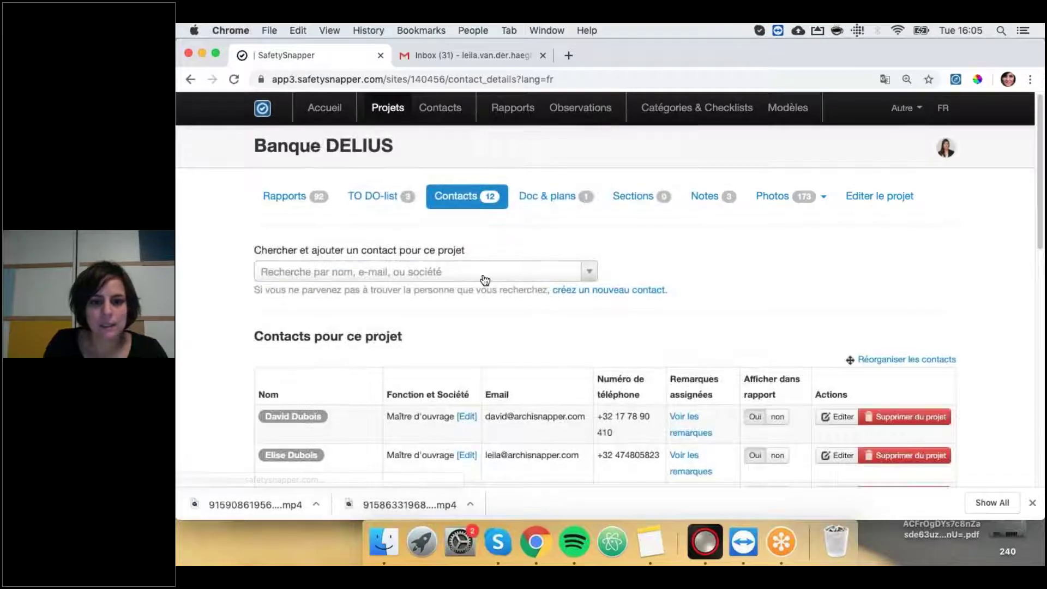
scroll(484, 280, down, 3)
scroll(484, 279, down, 4)
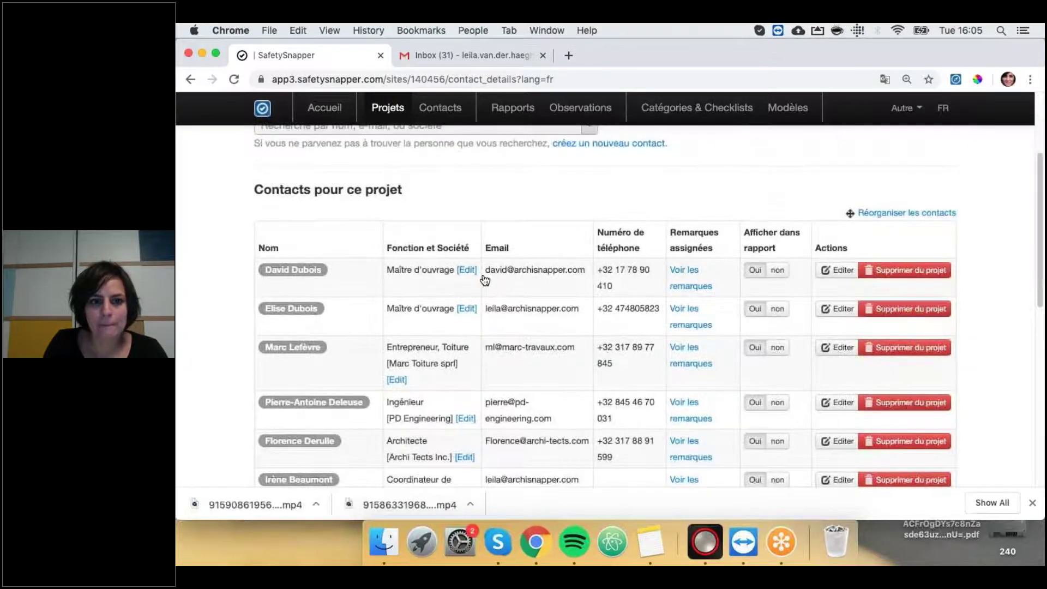
click(837, 266)
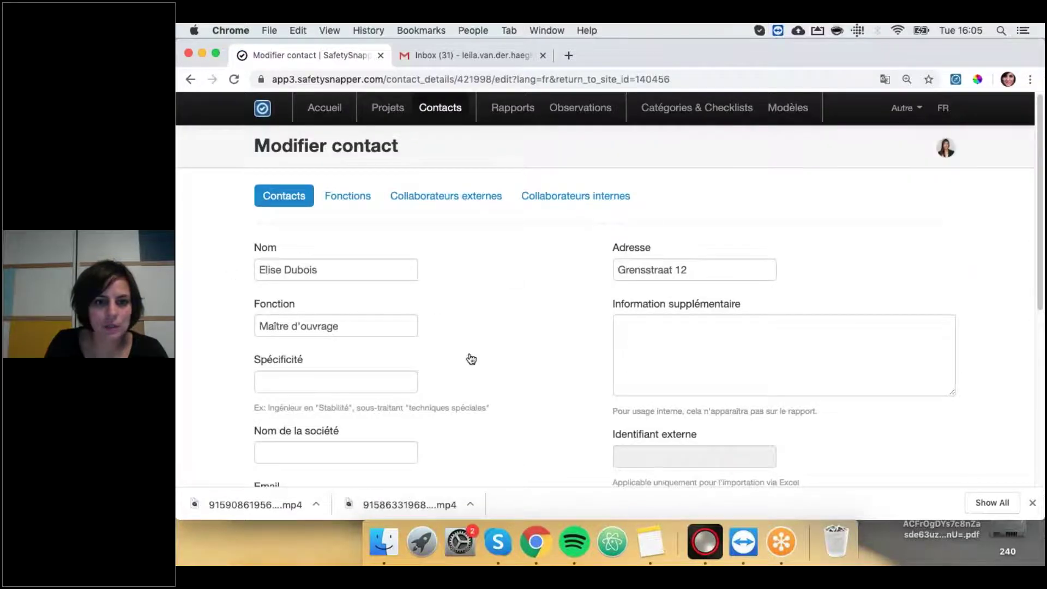
Replace the contact's e-mail with the suggested personal address, add "+webinar" before the @ sign, and save the contact
scroll(325, 399, down, 4)
click(375, 301)
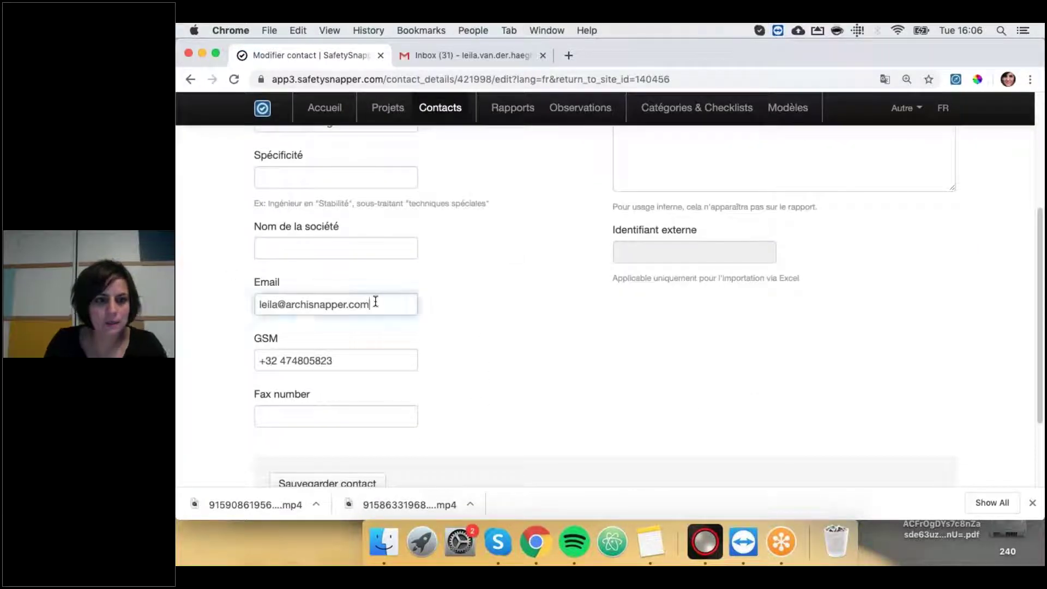
key(super+a)
text(leila)
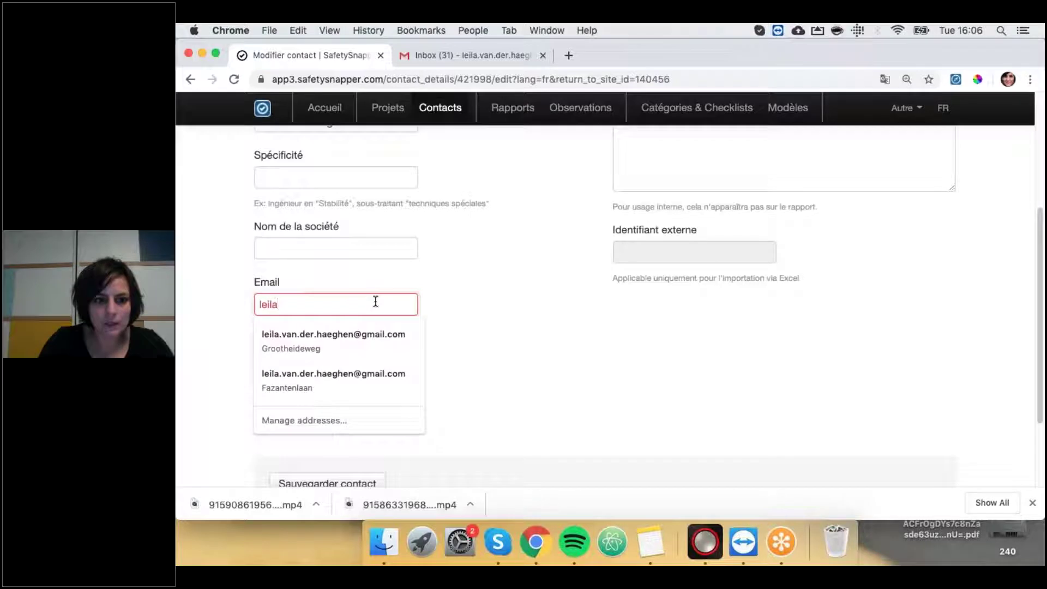
key(Return)
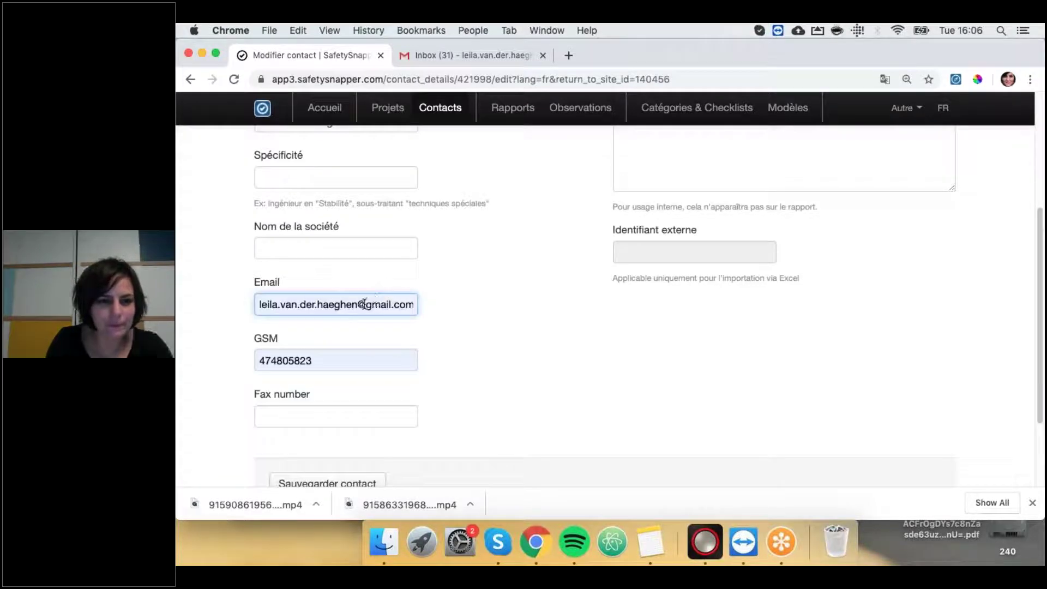
click(361, 303)
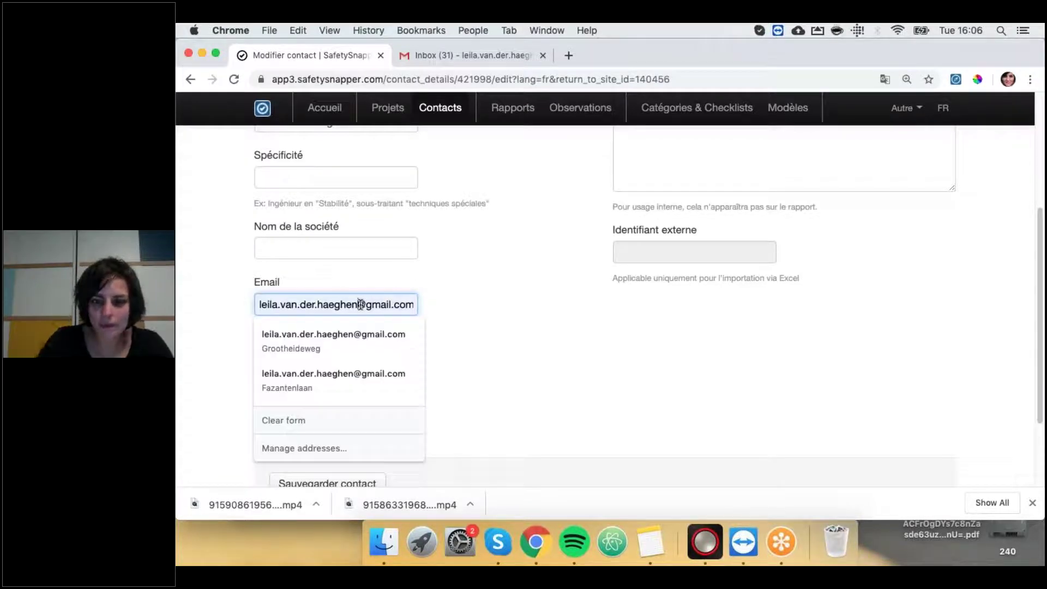
text(+webinar)
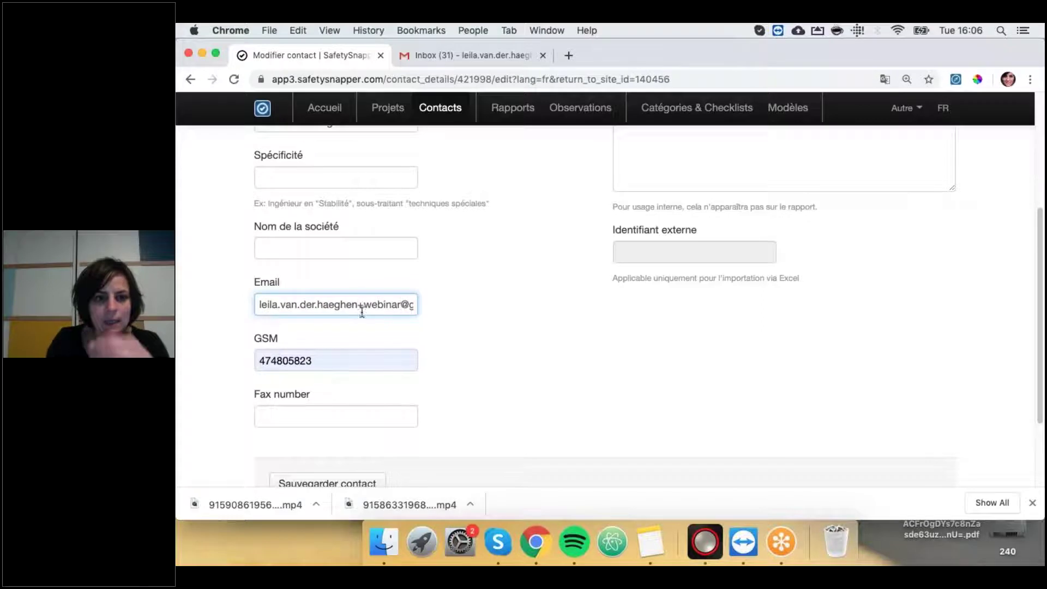
scroll(360, 308, down, 3)
click(330, 377)
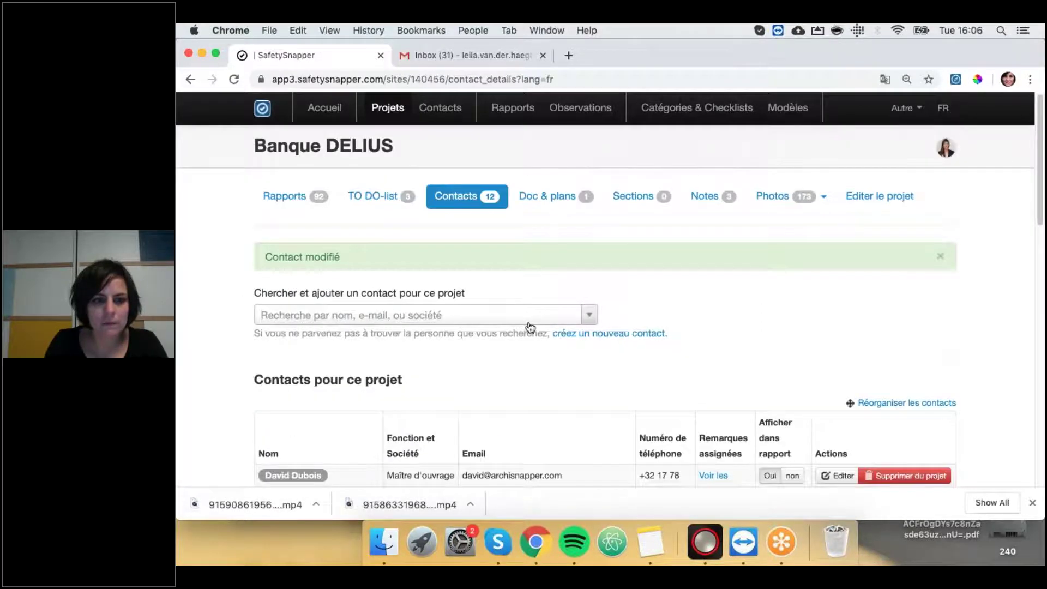
Start a new document in the project's Doc & plans and name it "Fiche technique robinets"
scroll(530, 327, down, 3)
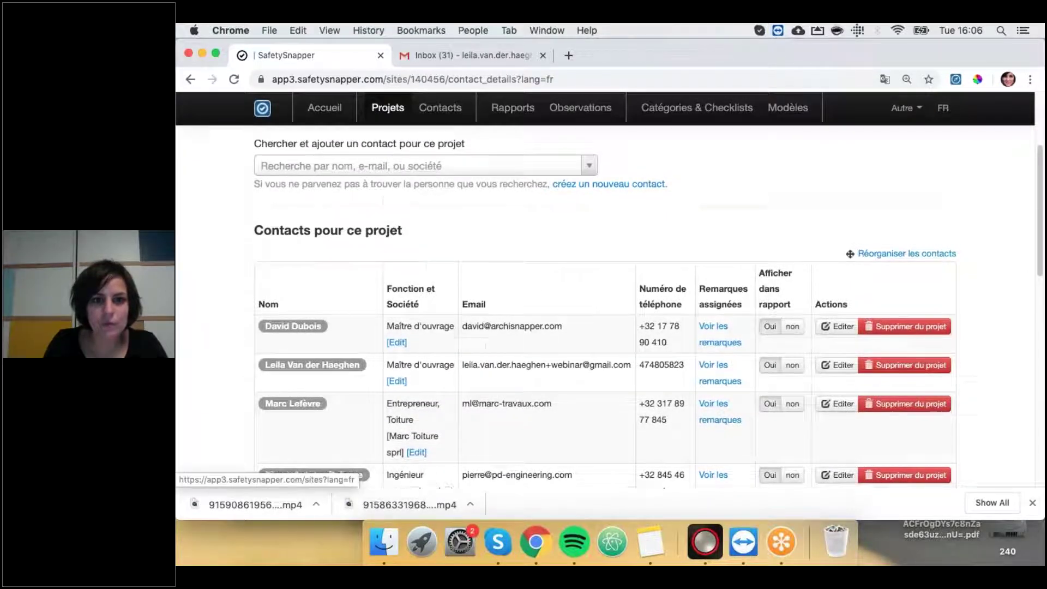
scroll(629, 198, up, 3)
click(579, 197)
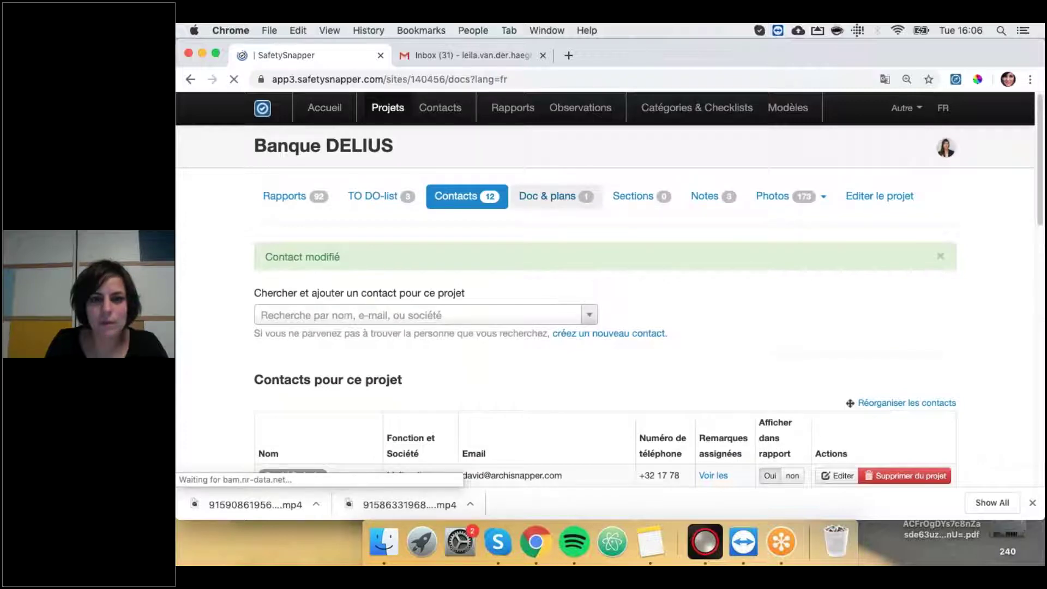
scroll(415, 354, down, 3)
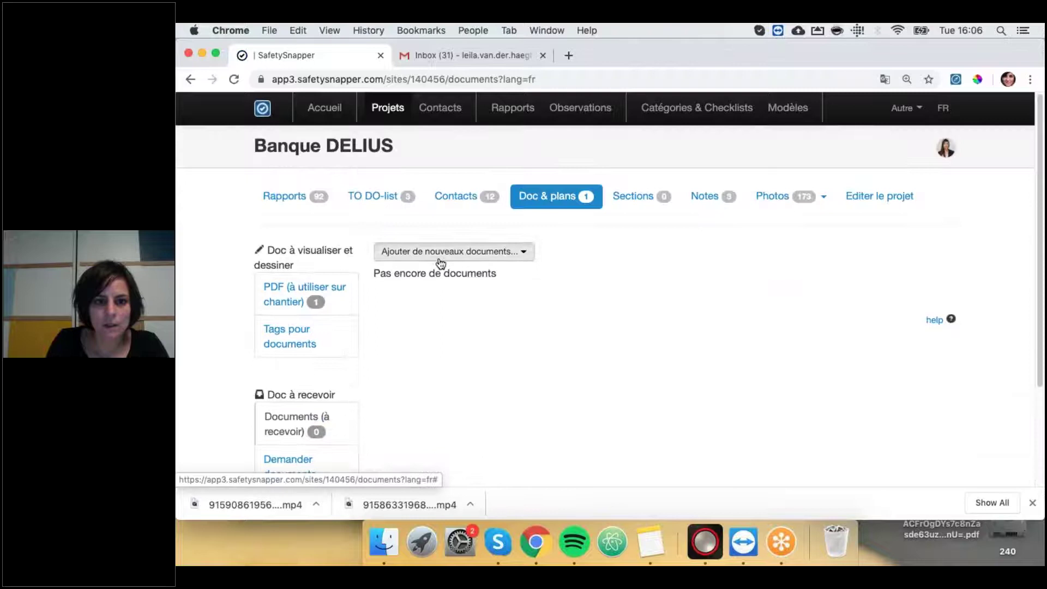
click(442, 252)
click(440, 278)
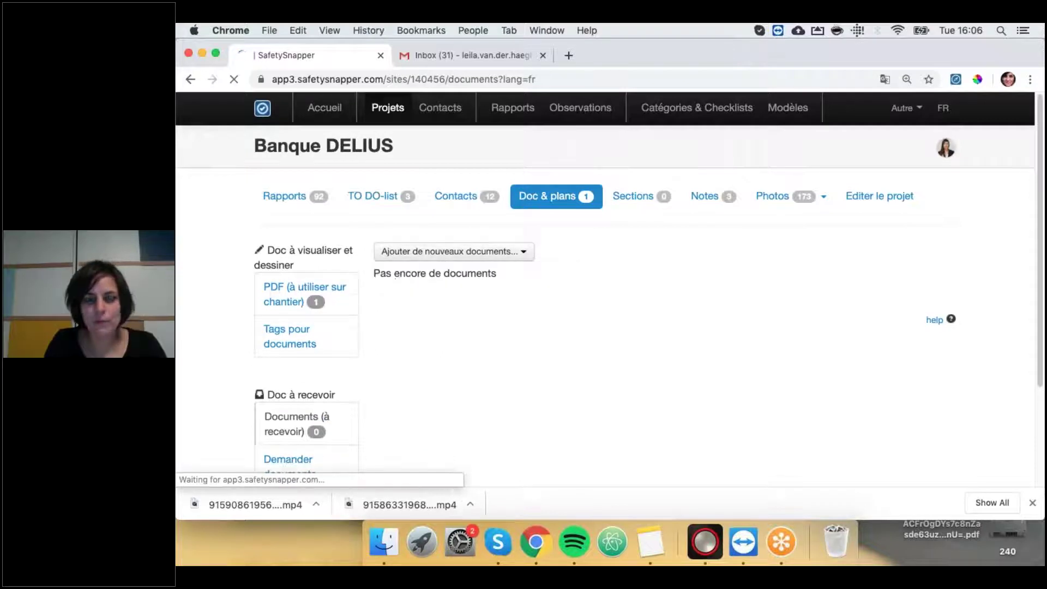
click(323, 273)
click(315, 323)
Assign the just-edited "Maître d'ouvrage" contact as the person responsible for the document
click(306, 338)
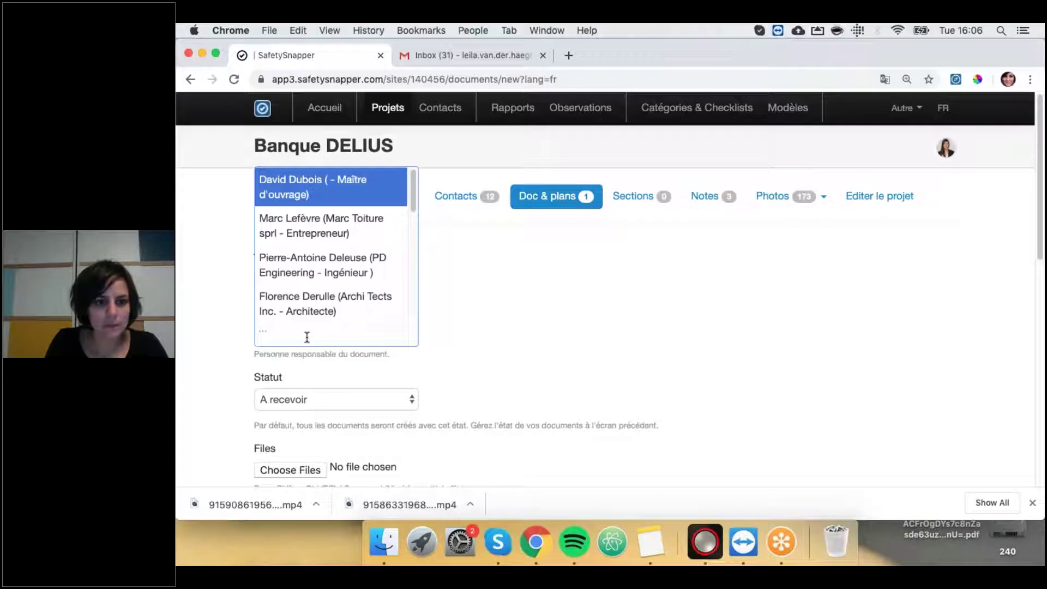
scroll(307, 319, down, 2)
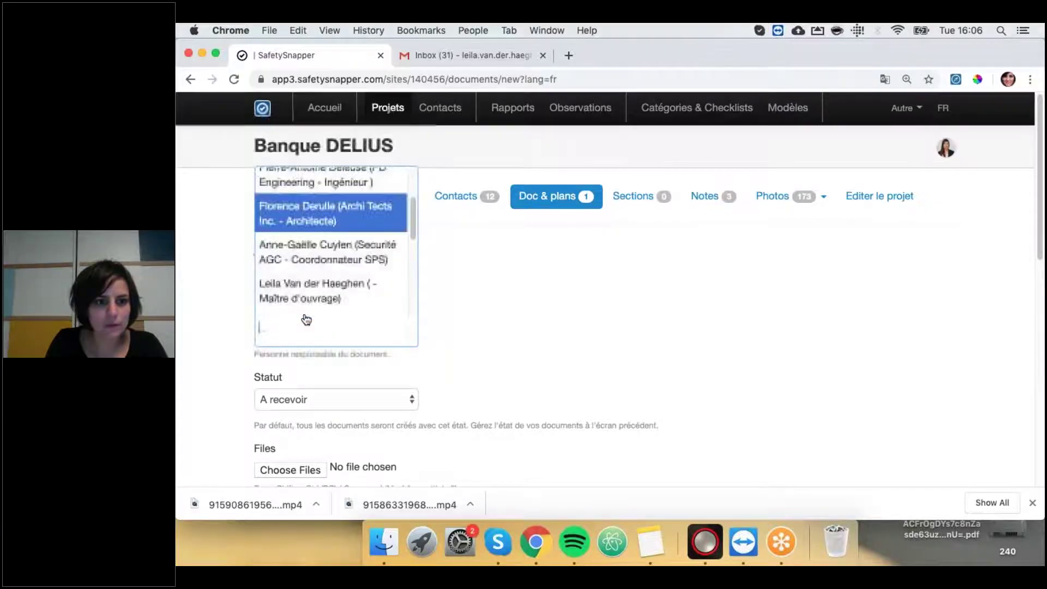
click(307, 288)
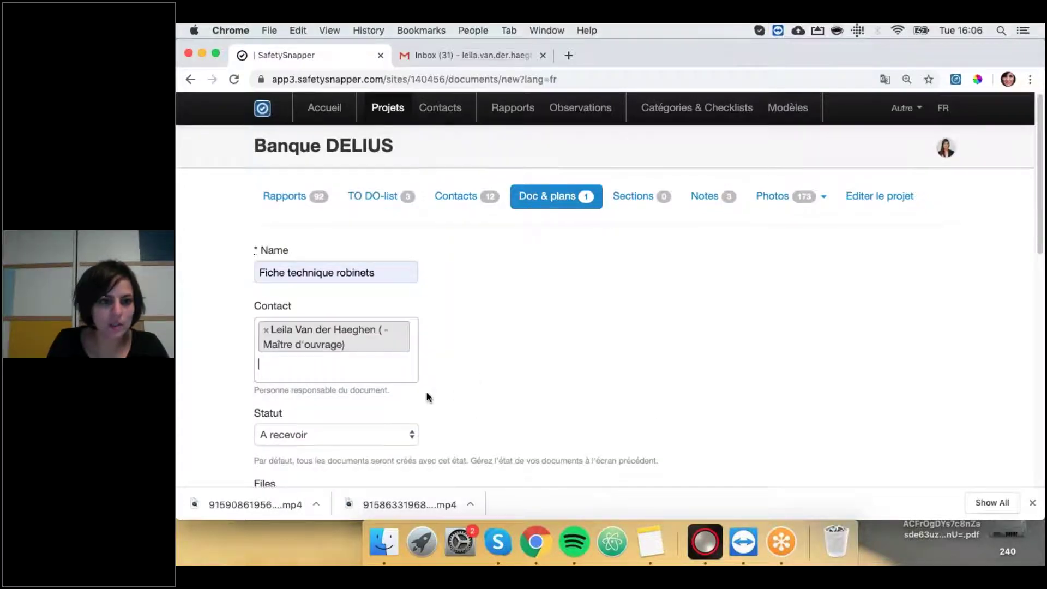
Set the document's date to 18 February 2020, leaving the comment empty, and add the document
scroll(428, 399, down, 3)
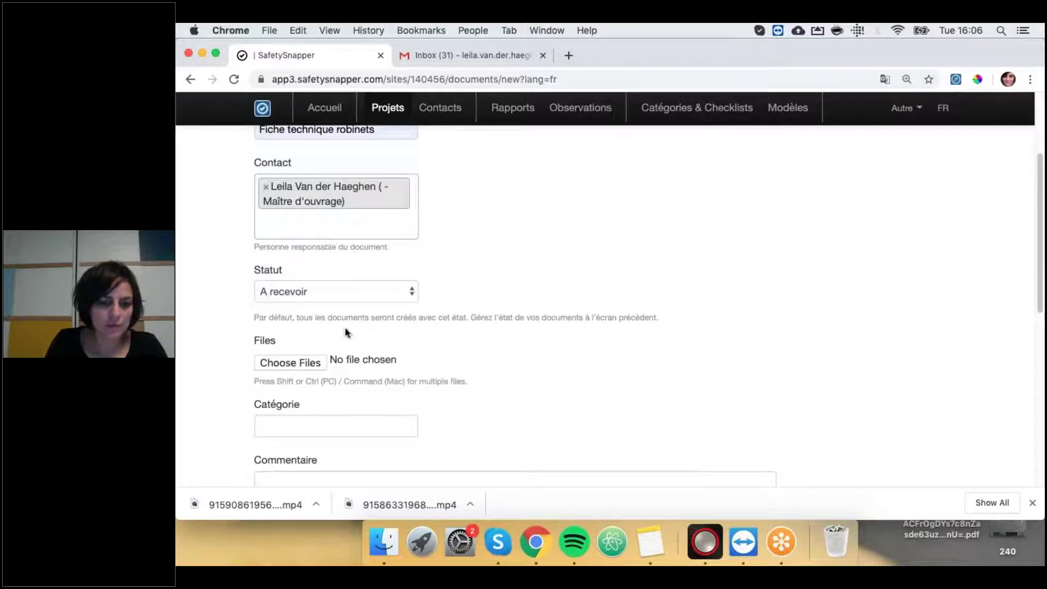
scroll(380, 427, down, 6)
click(409, 217)
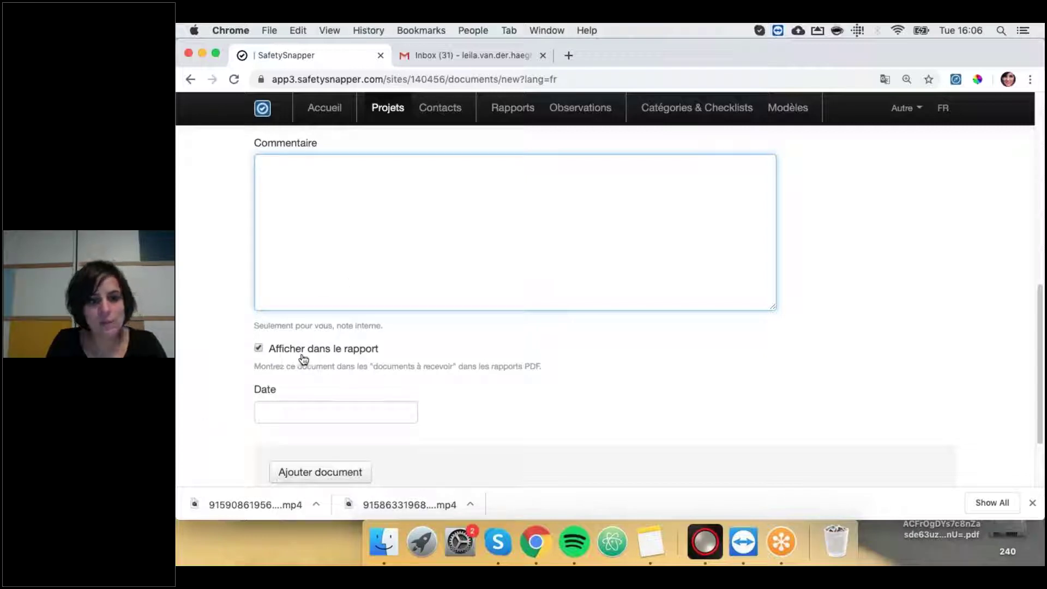
scroll(243, 417, down, 1)
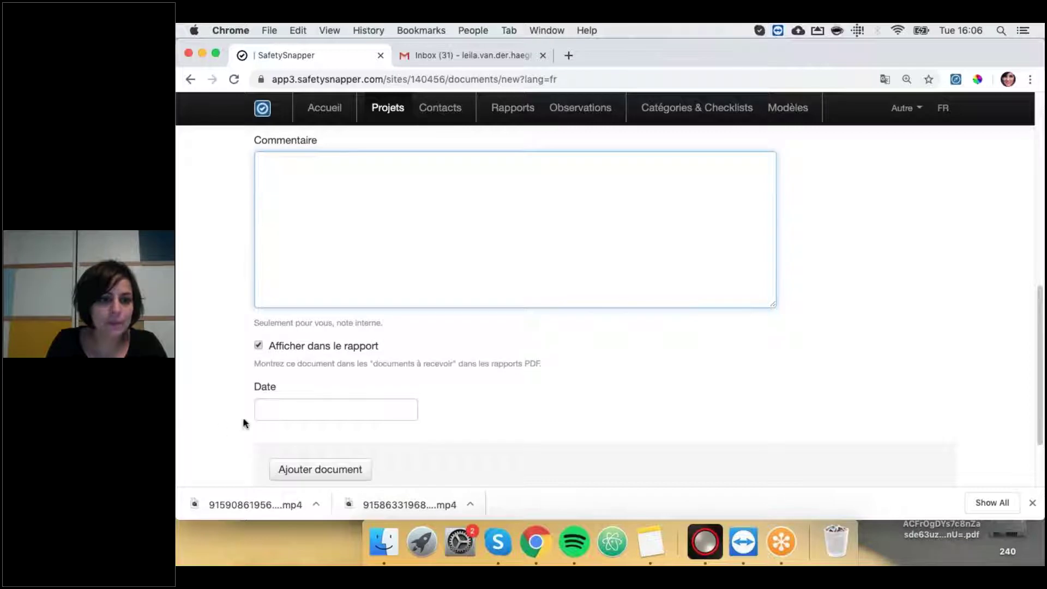
click(294, 410)
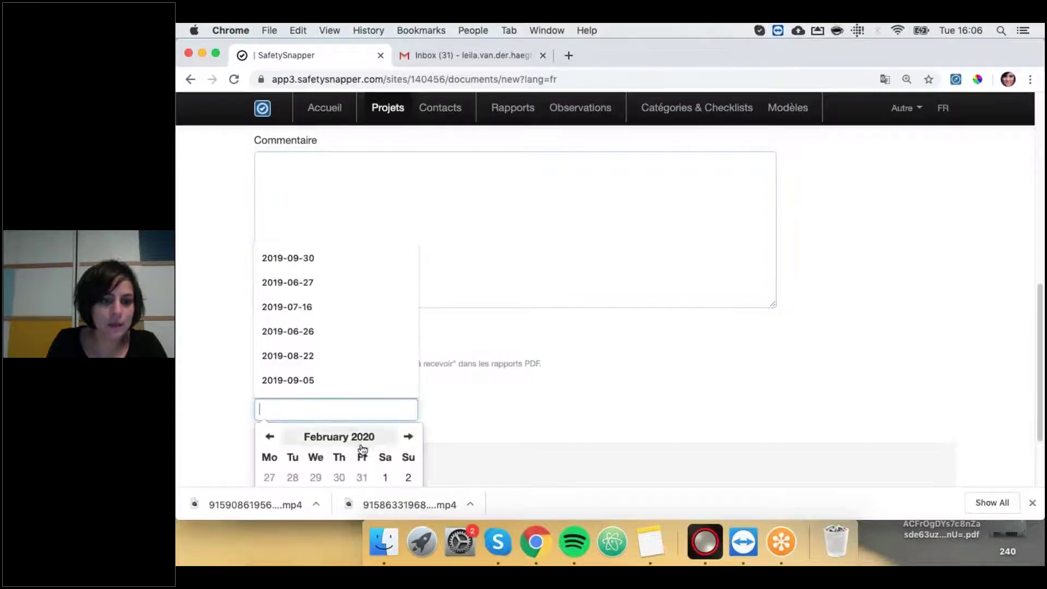
scroll(362, 450, down, 2)
scroll(362, 450, down, 3)
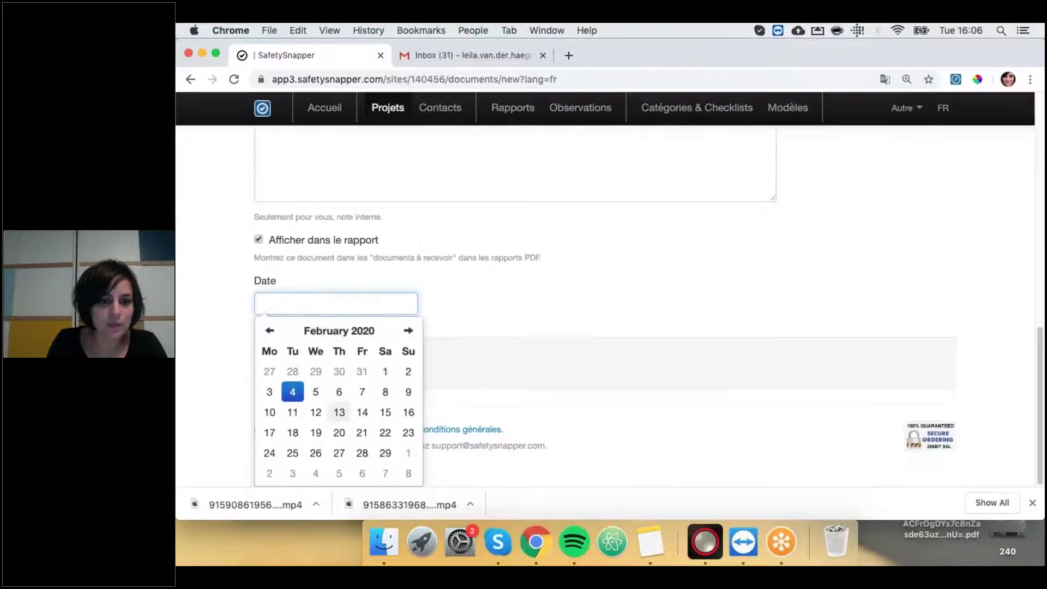
click(292, 432)
click(323, 380)
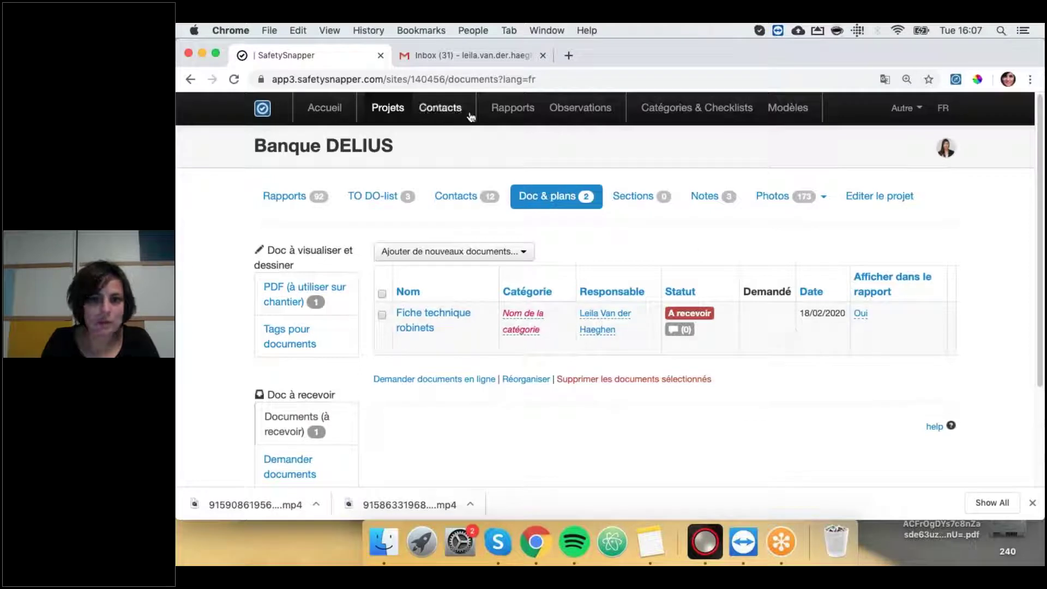
Open report DEL12-91 of Banque DELIUS for editing and examine its Documents section for the newly added document
click(516, 109)
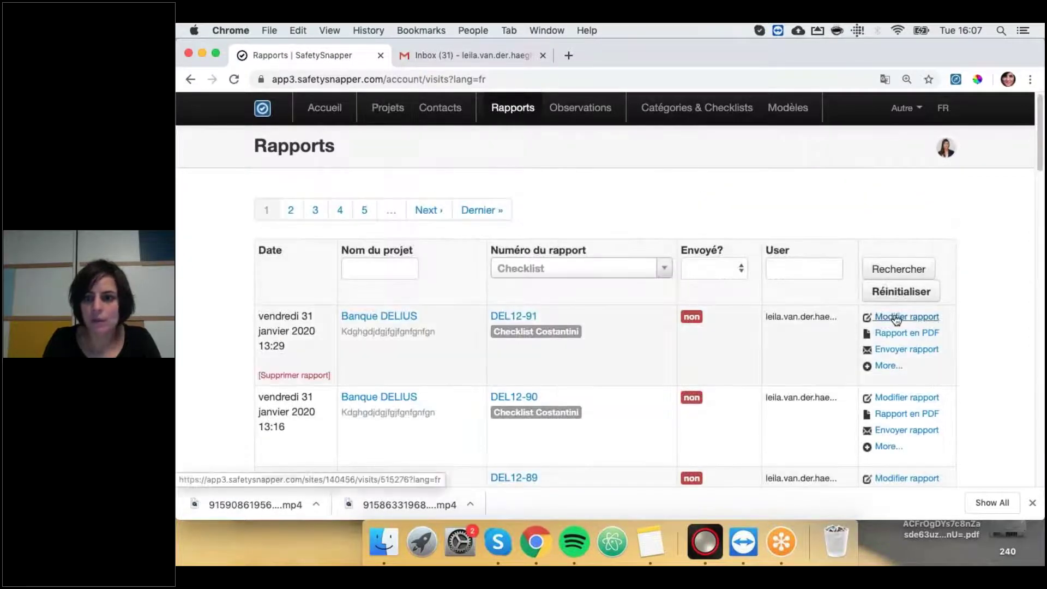
click(894, 319)
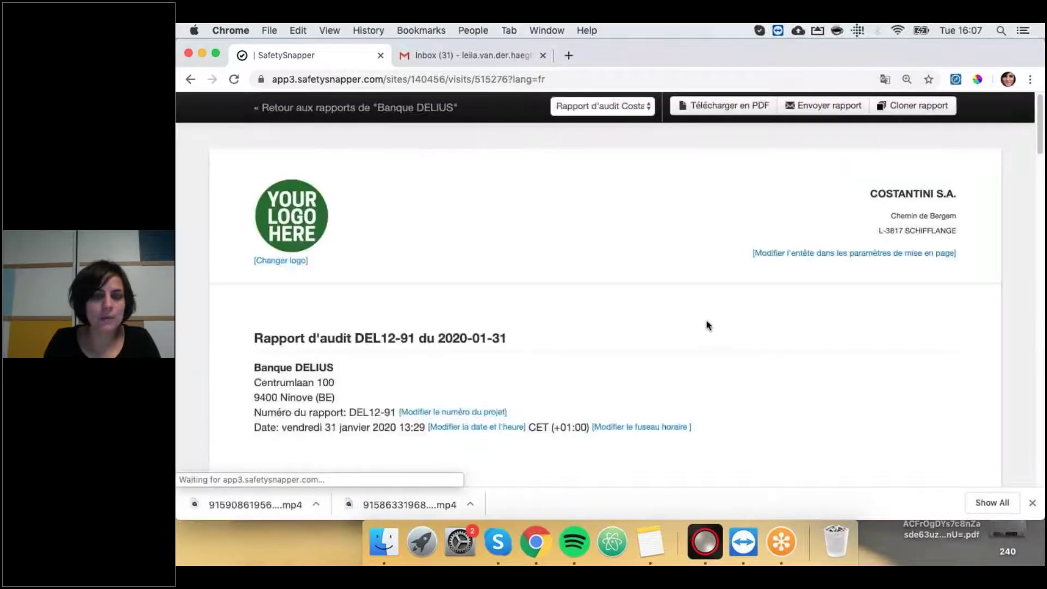
scroll(698, 323, down, 15)
scroll(697, 319, down, 15)
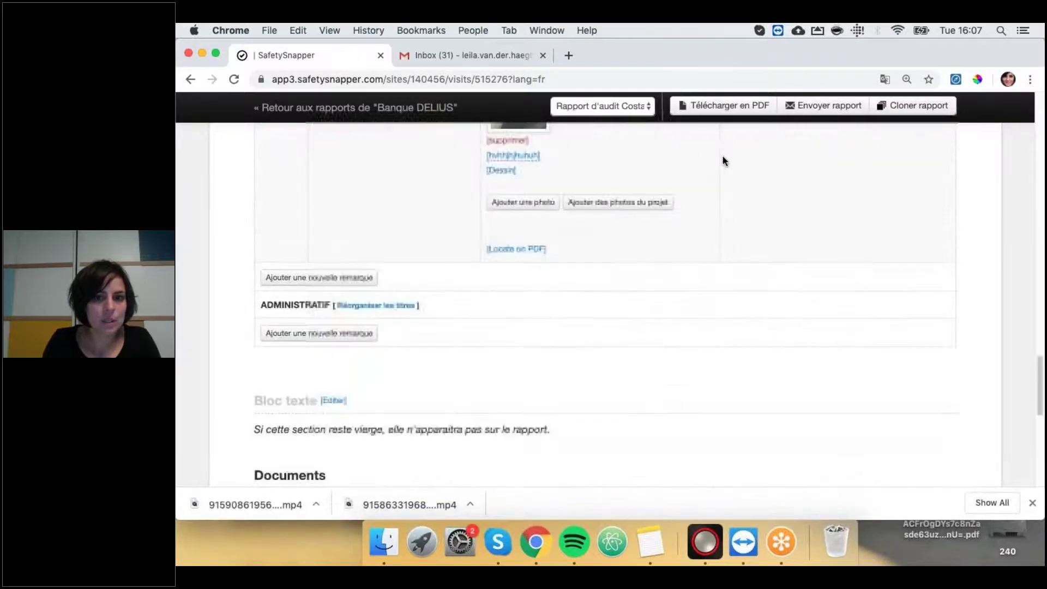
scroll(389, 240, up, 5)
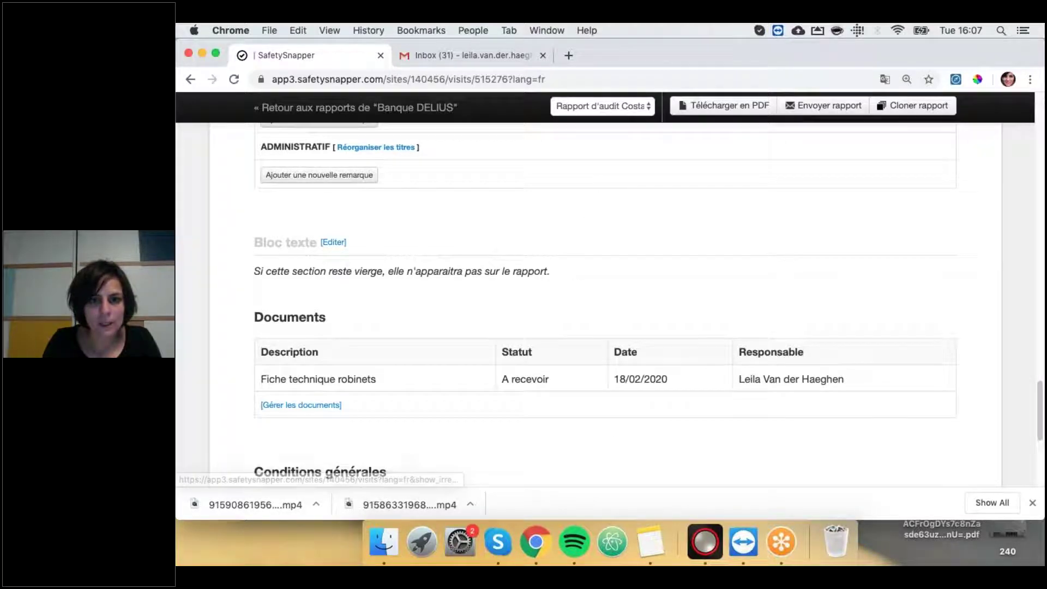
From the project's documents to receive, request "Fiche technique robinets" by email from its responsible contact, using the default subject and message
click(291, 108)
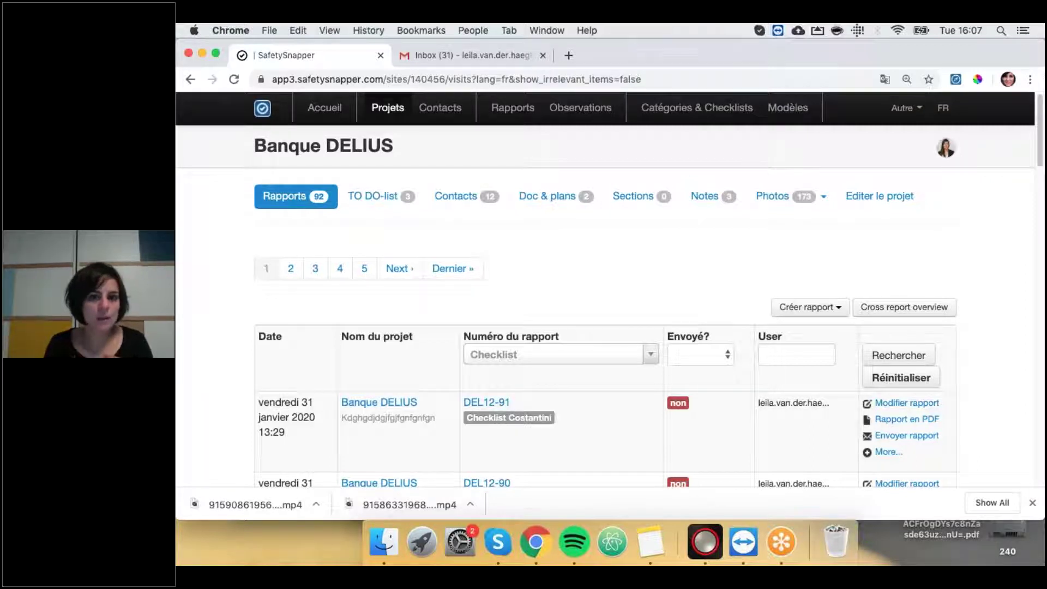
click(545, 197)
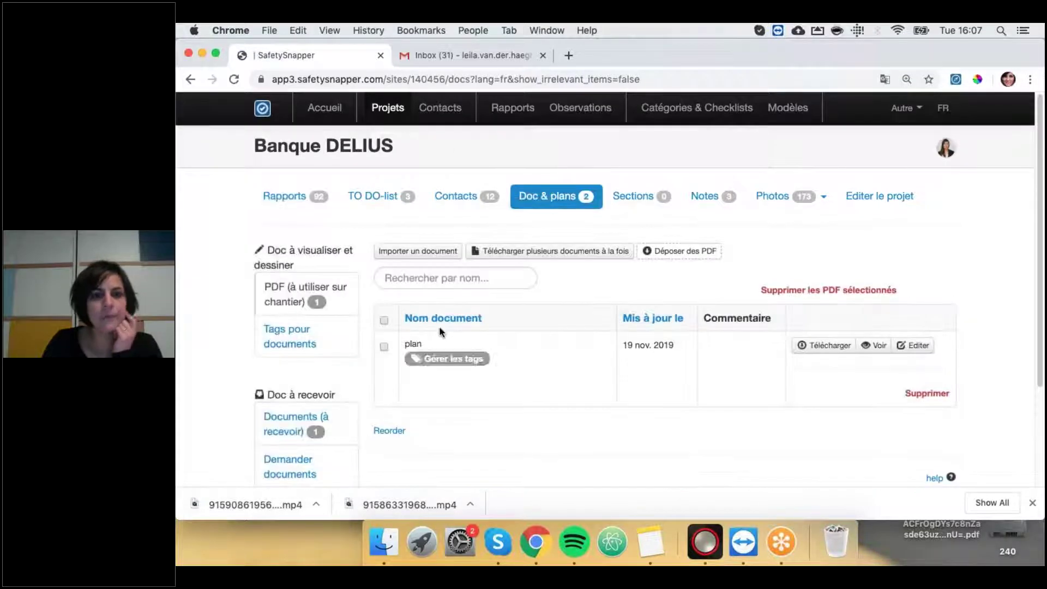
click(282, 424)
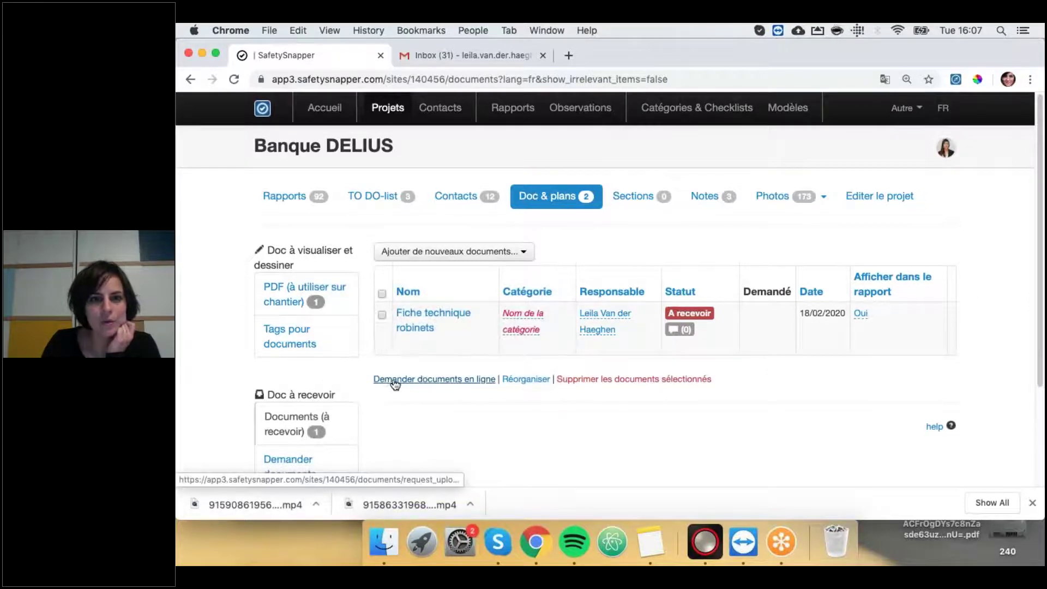
click(420, 380)
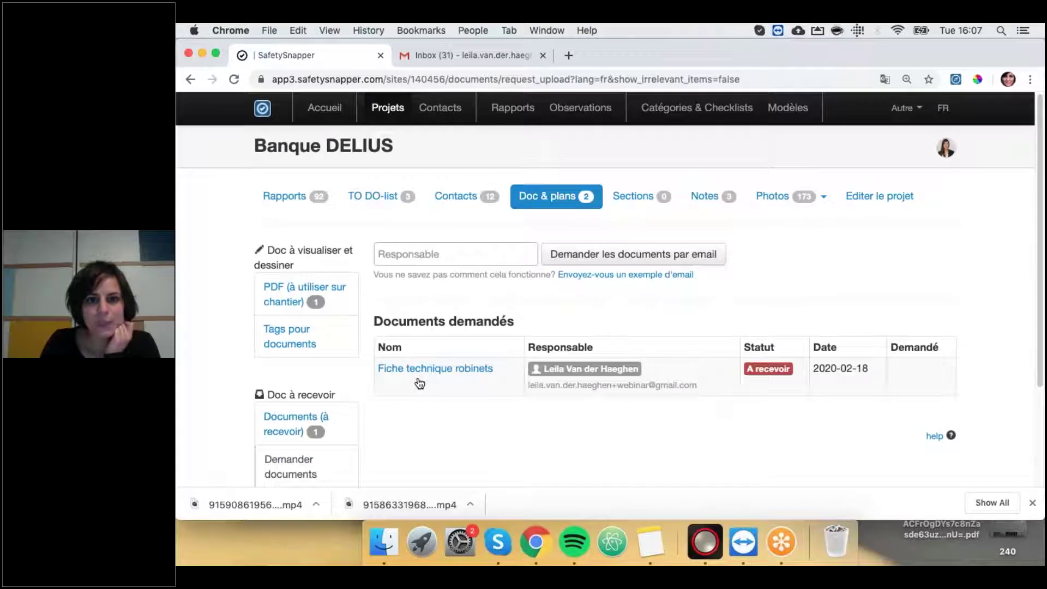
click(452, 254)
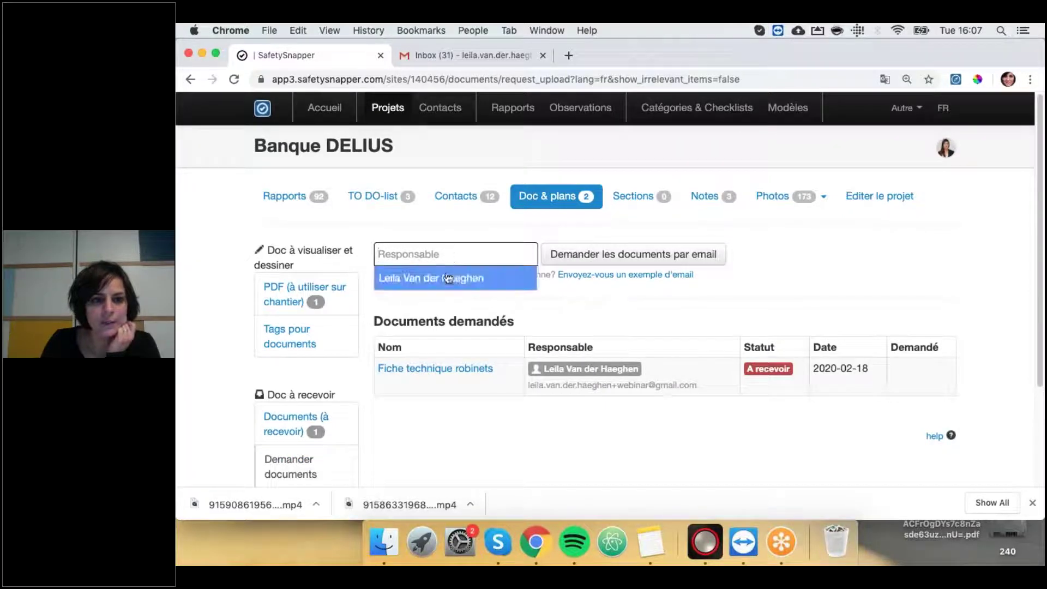
click(448, 278)
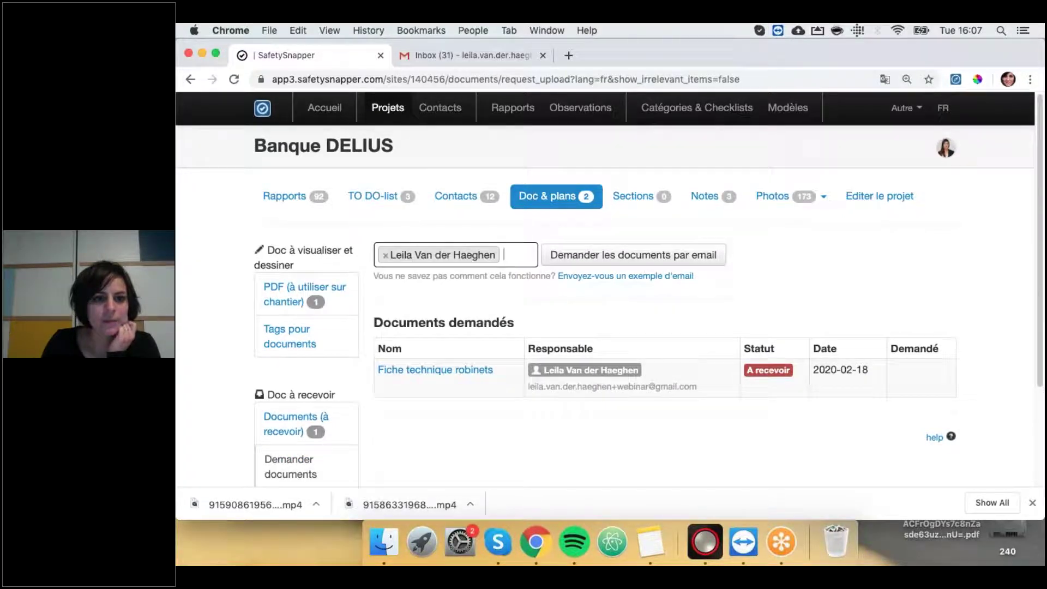
click(603, 257)
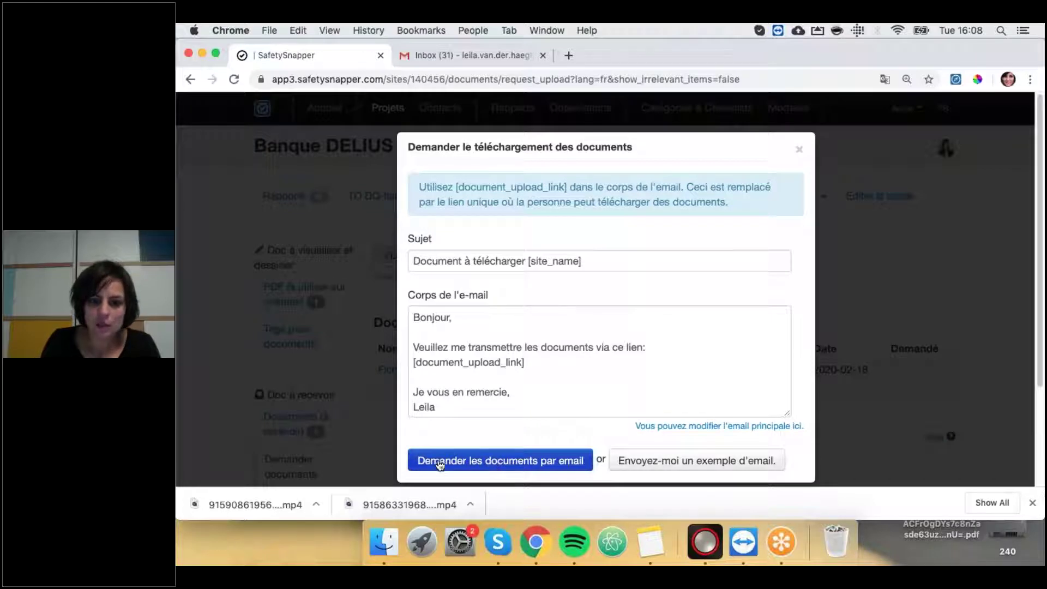
click(502, 465)
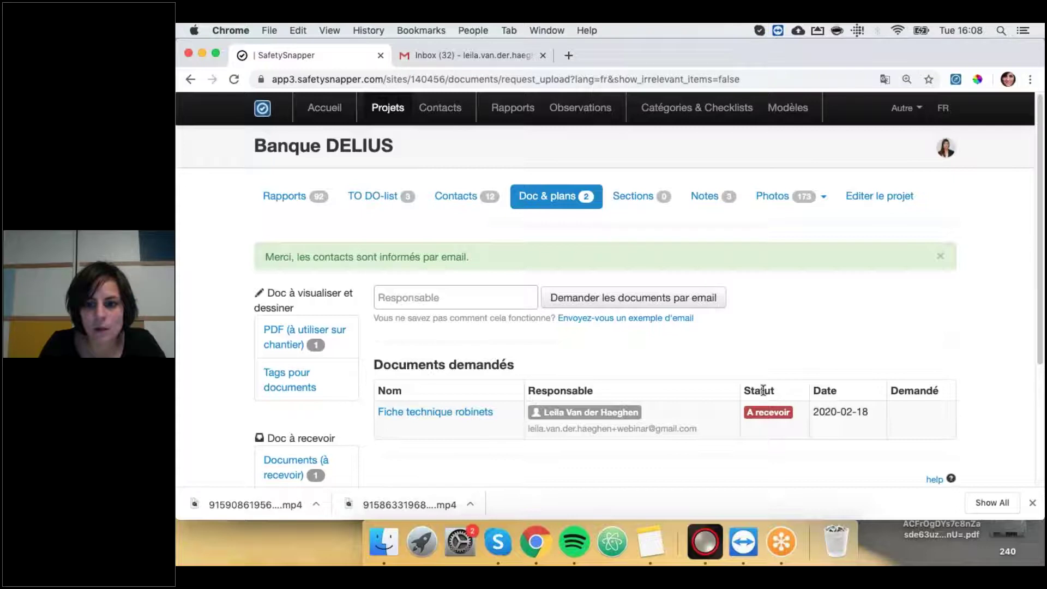
Switch to Gmail, open the "Document à télécharger Banque DELIUS" email and follow its document upload link
click(464, 57)
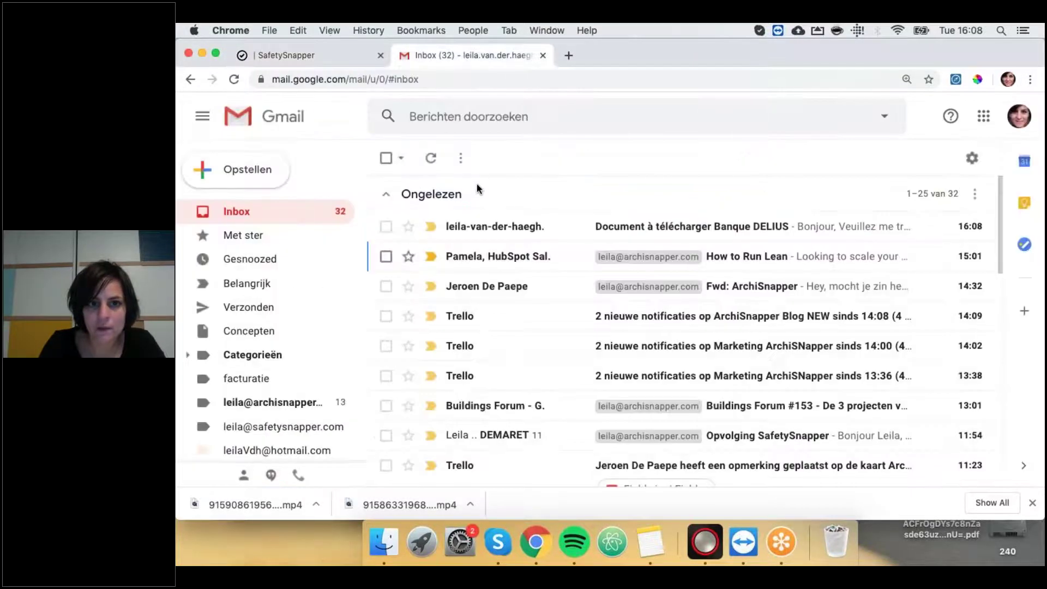
click(497, 227)
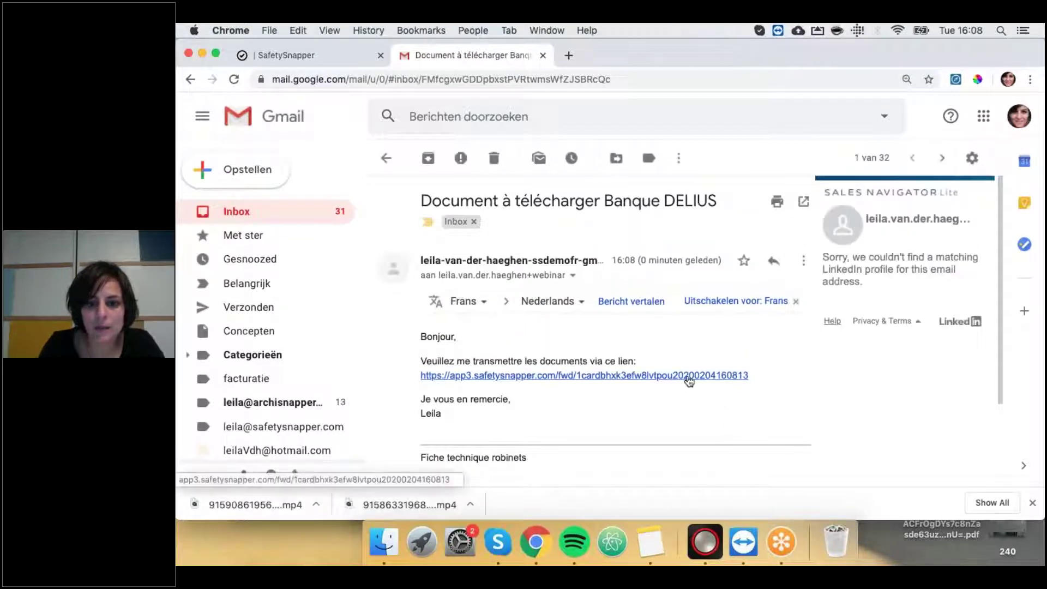
click(689, 375)
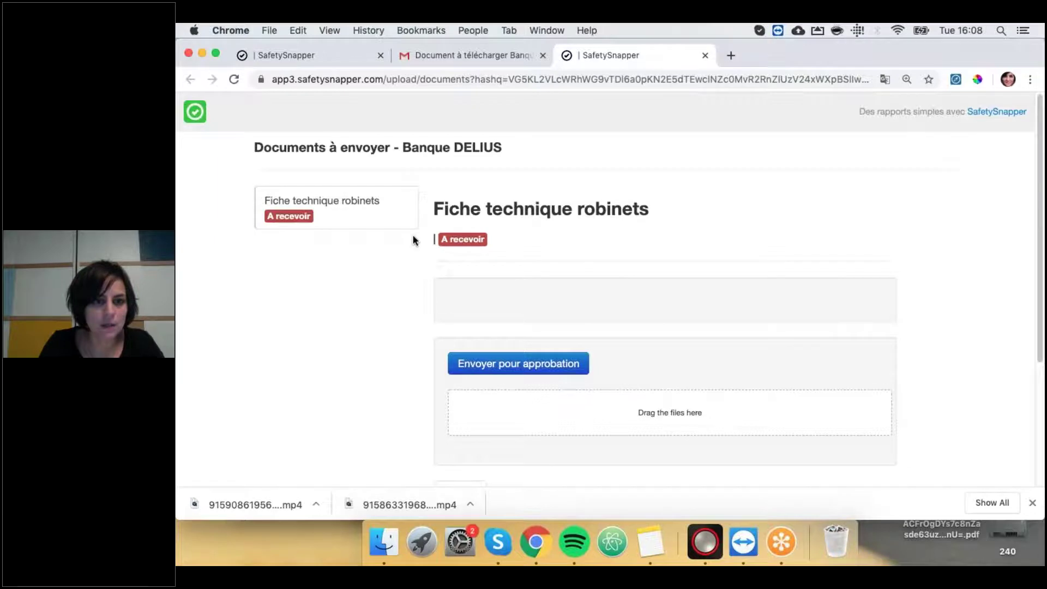
Upload Features_ArchiSnapper.png from Finder's recent files to the "Fiche technique robinets" document request
scroll(600, 404, down, 5)
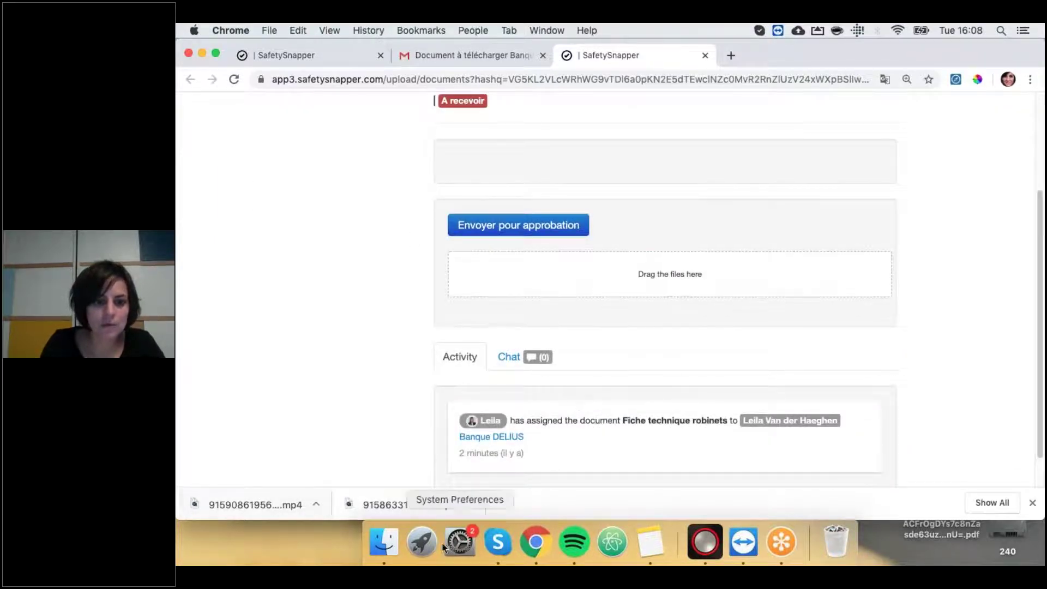
click(394, 546)
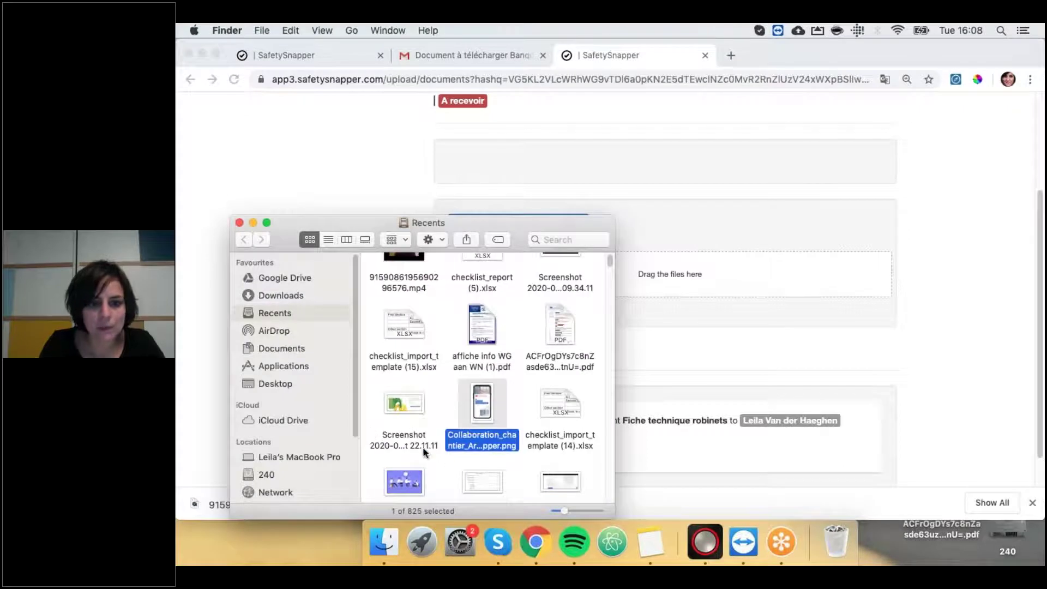
drag(408, 479, 725, 259)
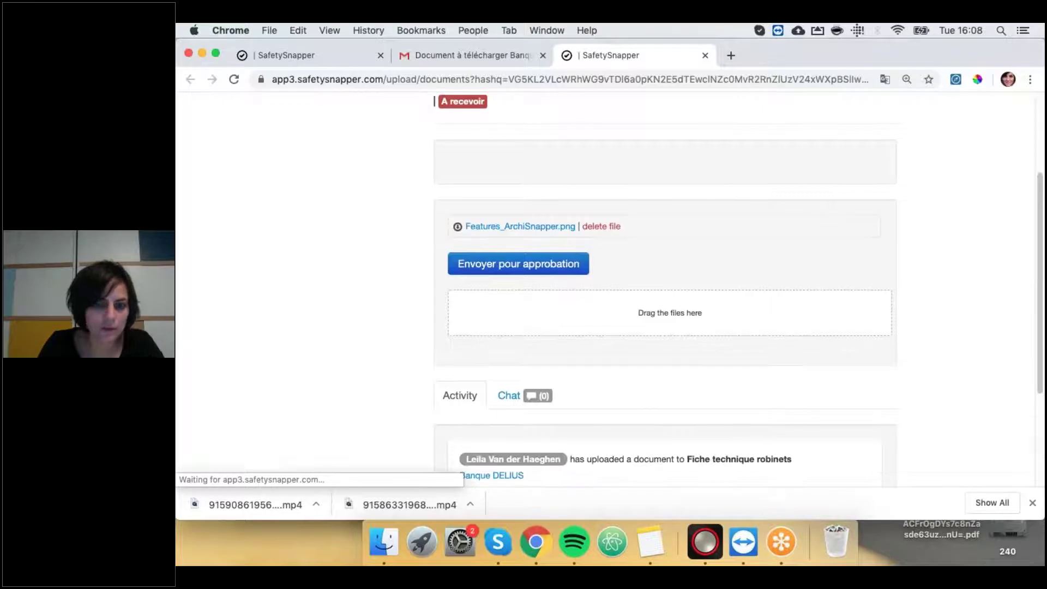
Post the chat comment "Voila, la FT" on the requested document and send the document for approval
click(532, 394)
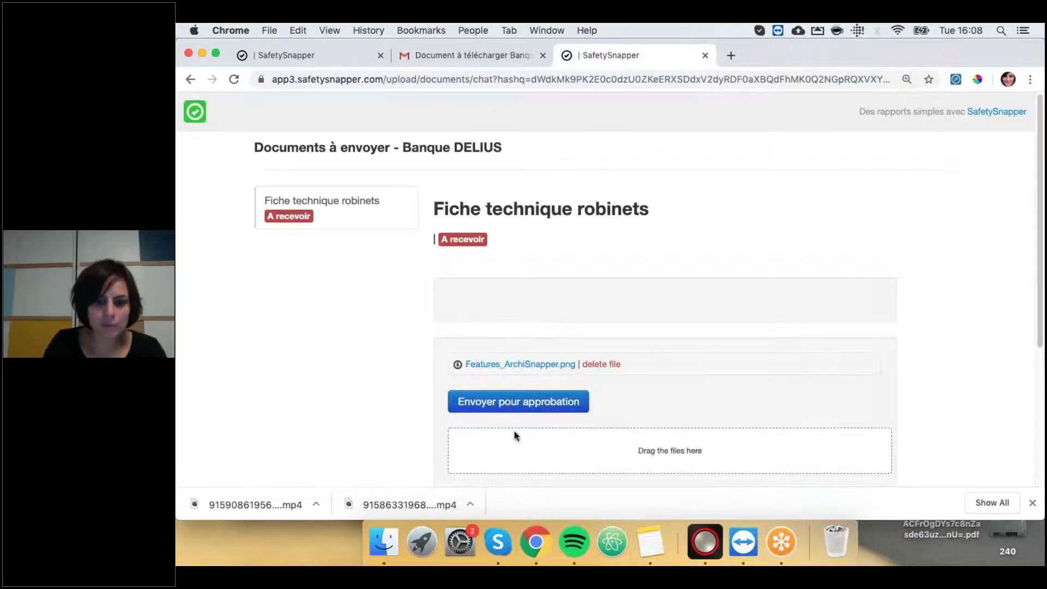
scroll(544, 422, down, 3)
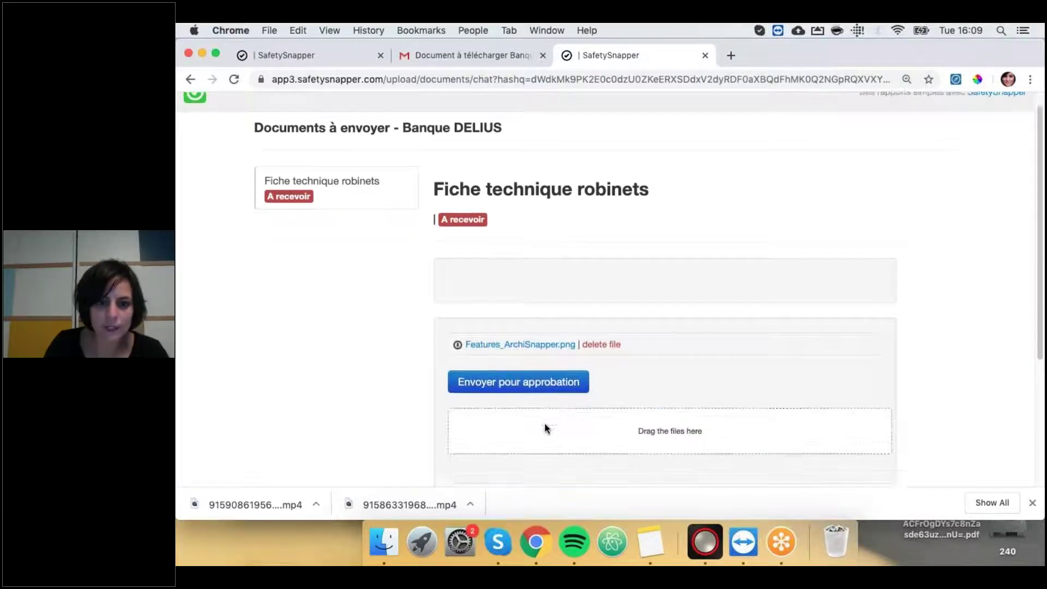
click(484, 464)
text(V)
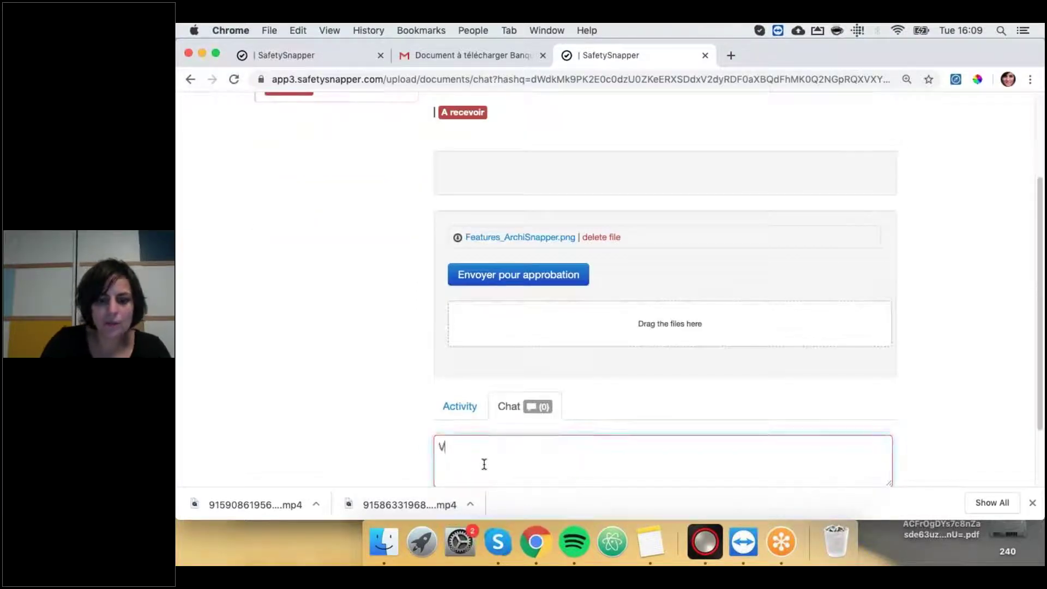
text(oila, la FT)
scroll(723, 306, down, 2)
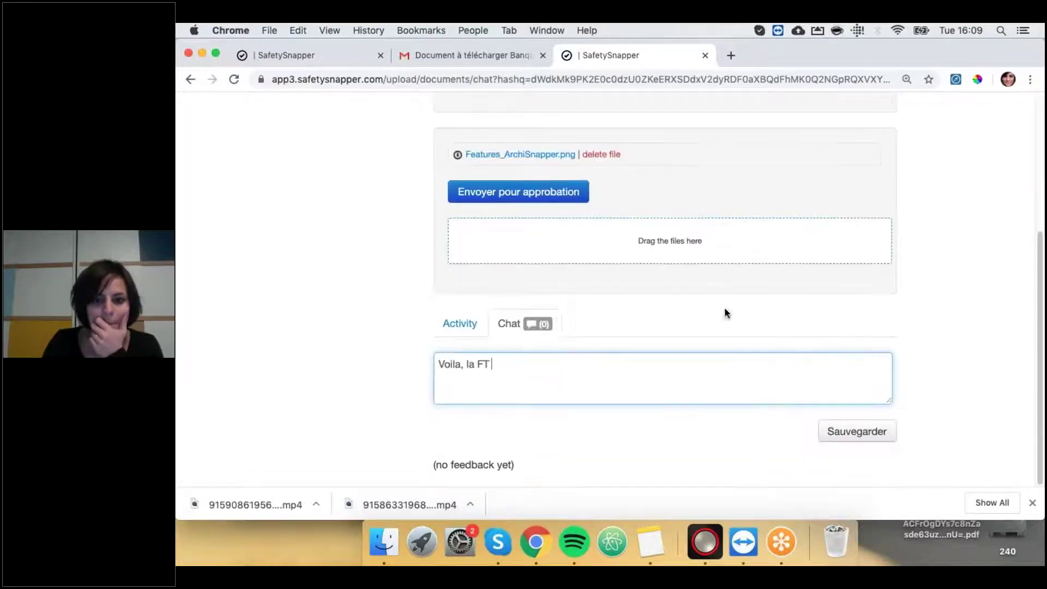
click(838, 432)
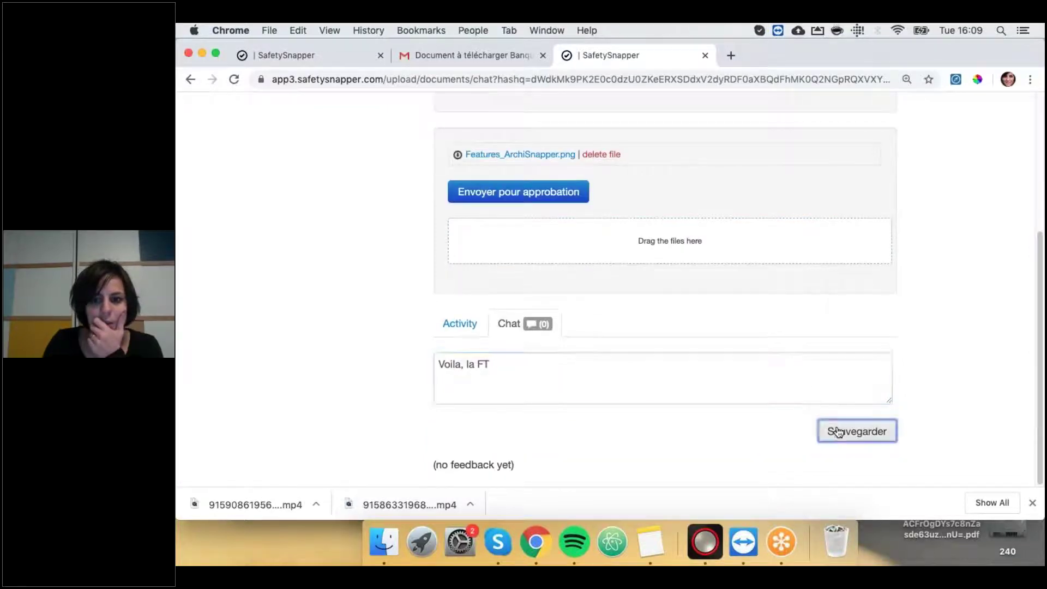
click(539, 193)
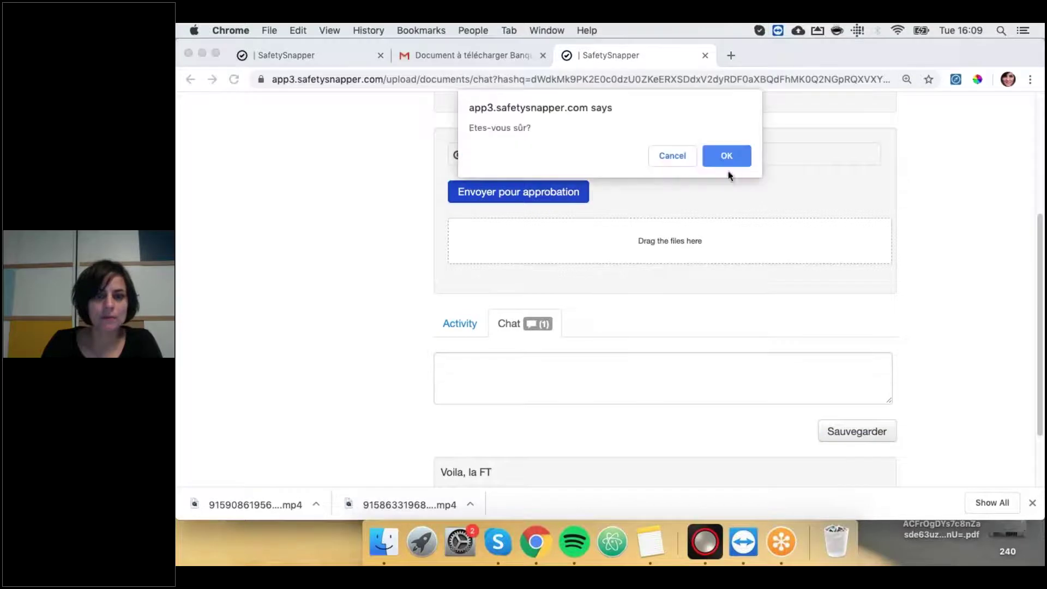
click(723, 156)
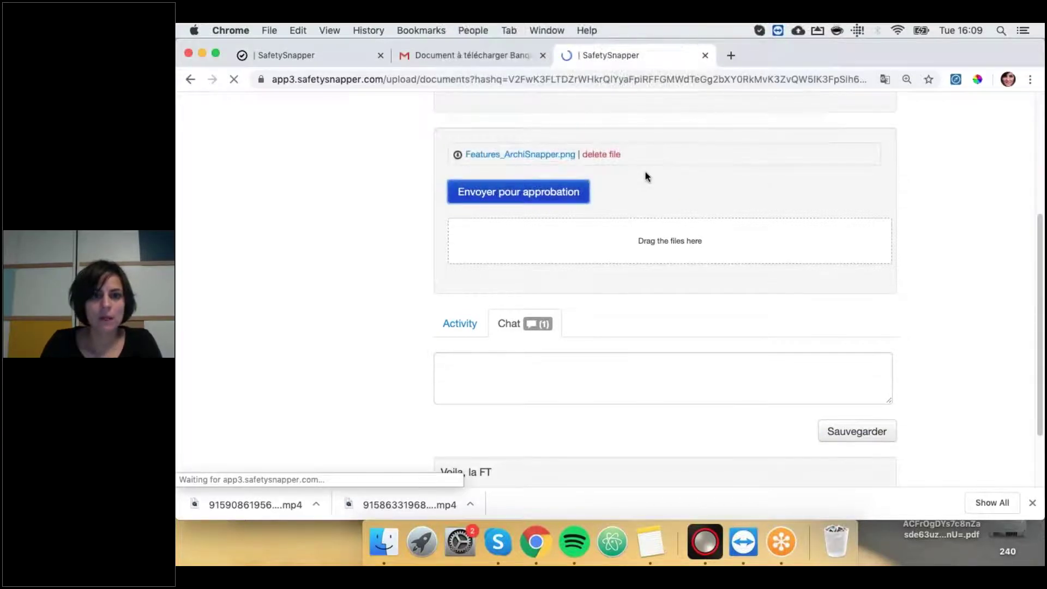
Reload the project's document requests page, check the status of "Fiche technique robinets" and read the request email that was sent
click(303, 59)
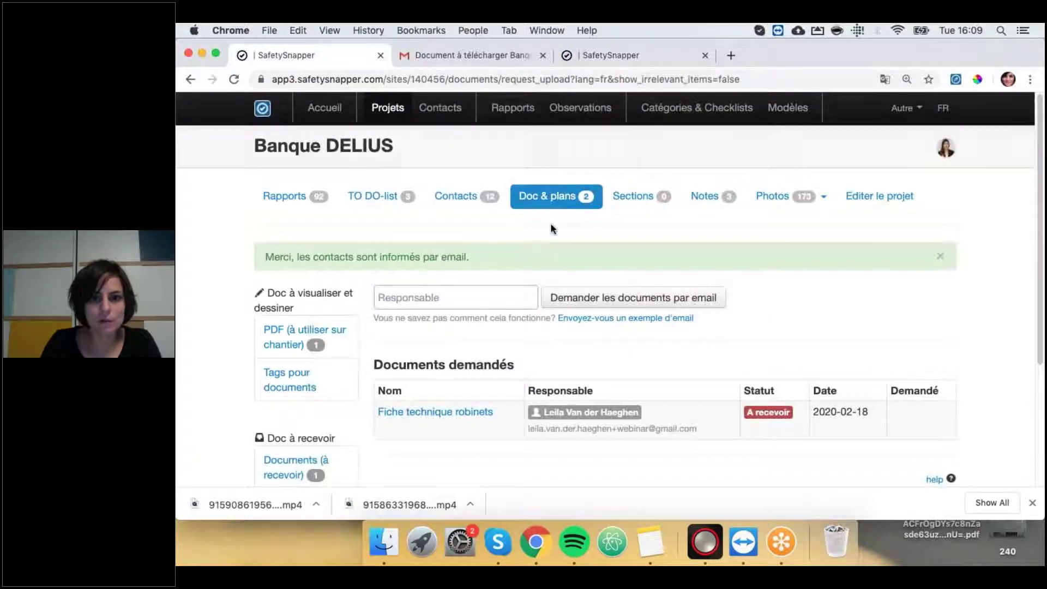
click(571, 79)
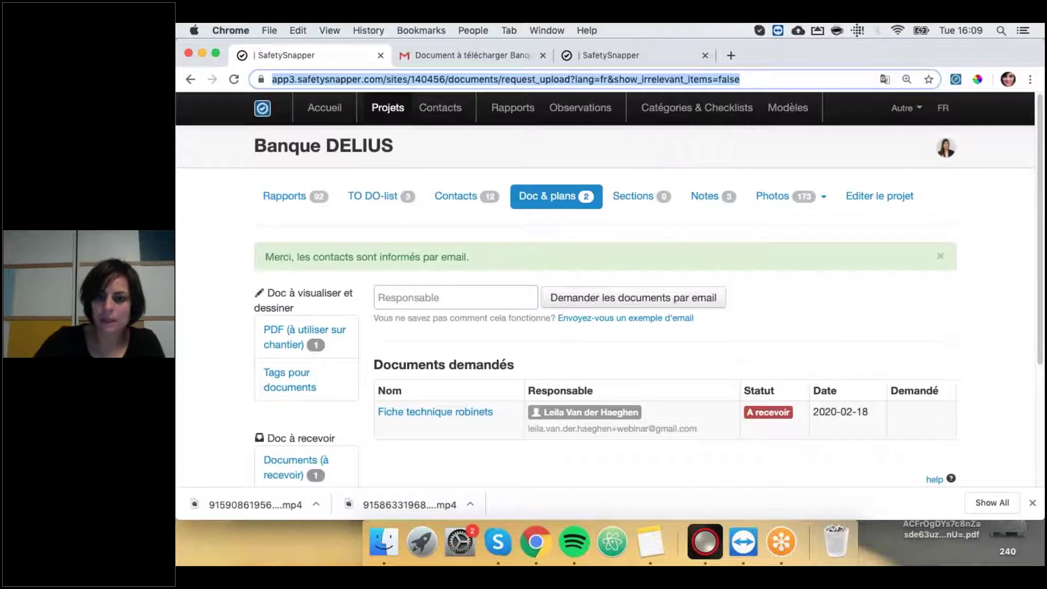
key(Return)
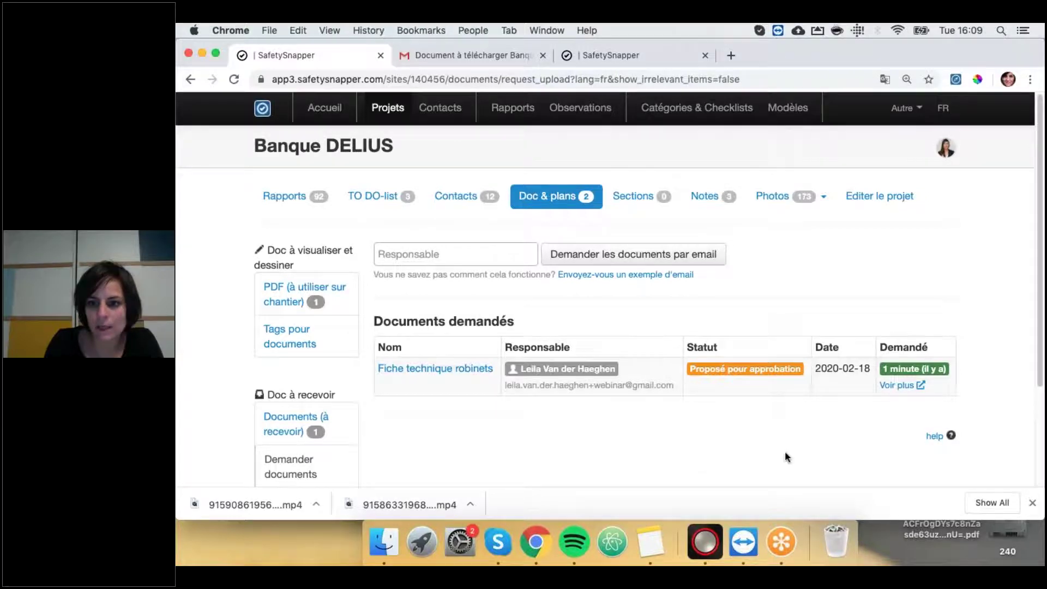
scroll(806, 440, down, 1)
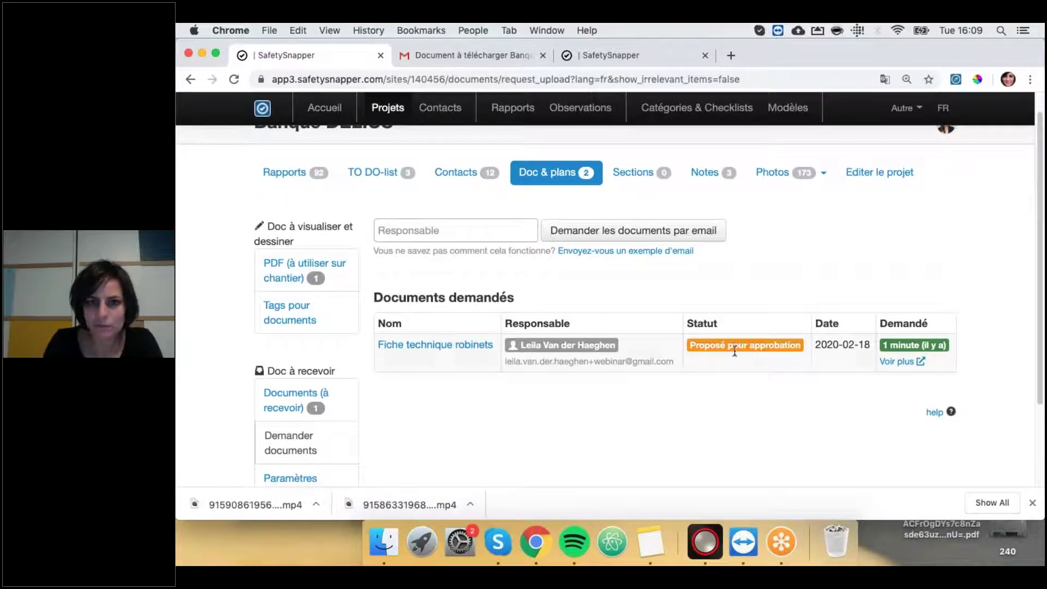
click(901, 362)
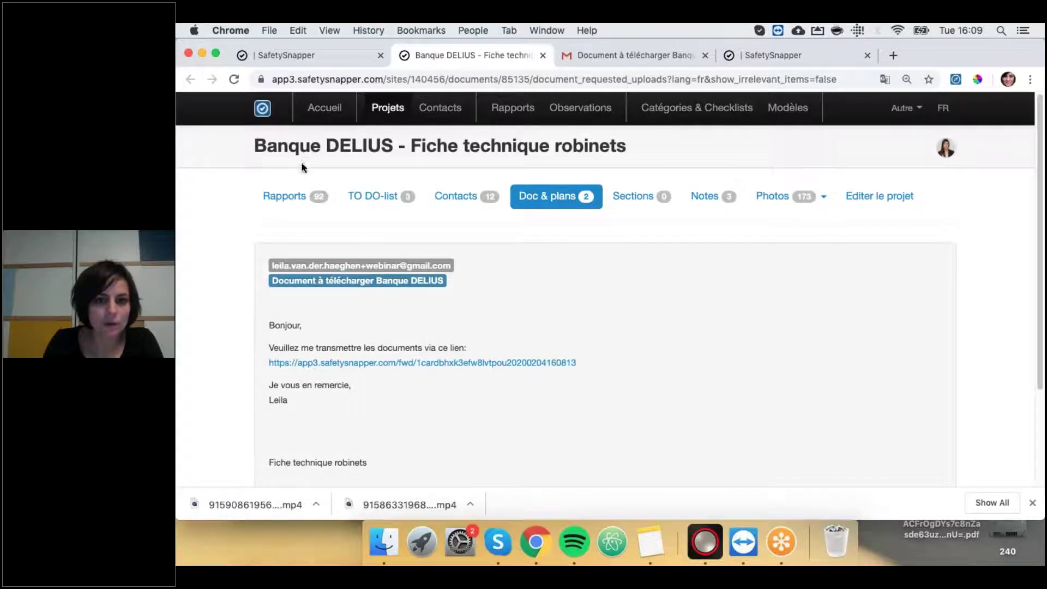
scroll(698, 374, down, 5)
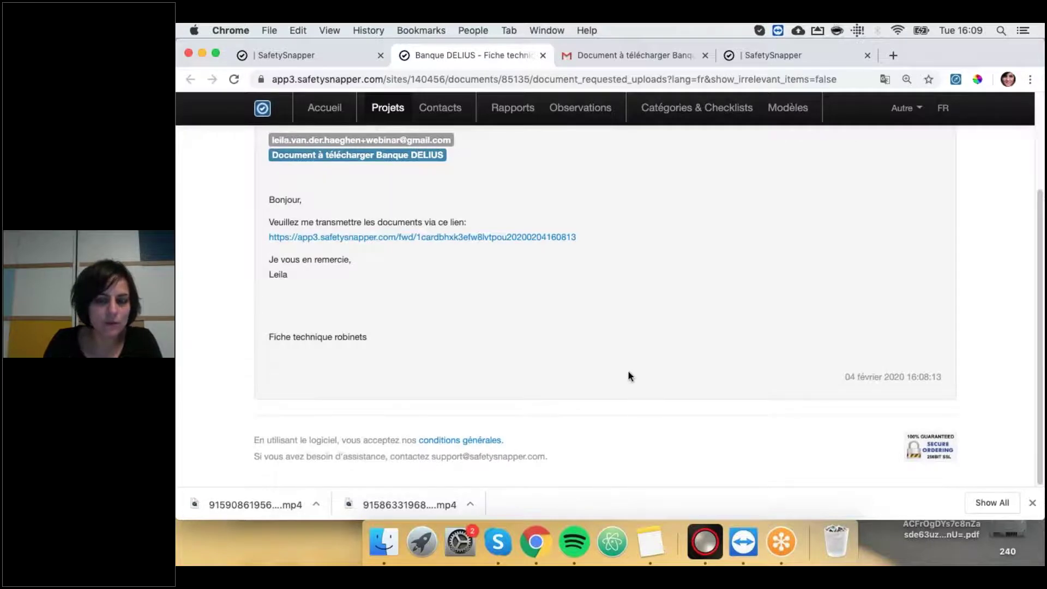
scroll(629, 373, up, 5)
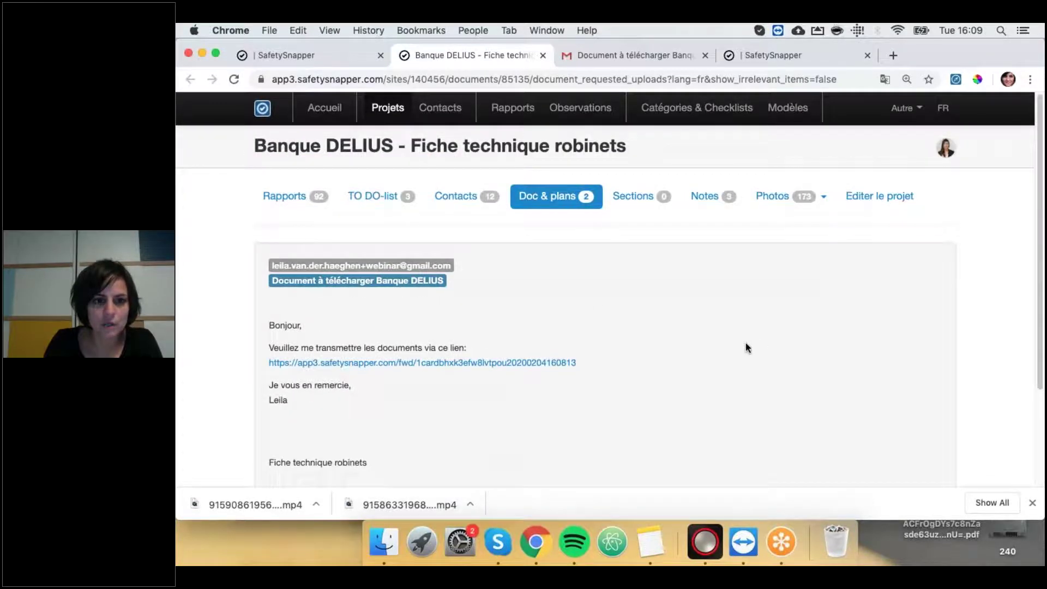
Return to Banque DELIUS's list of documents to receive to check the submitted "Fiche technique robinets"
click(486, 79)
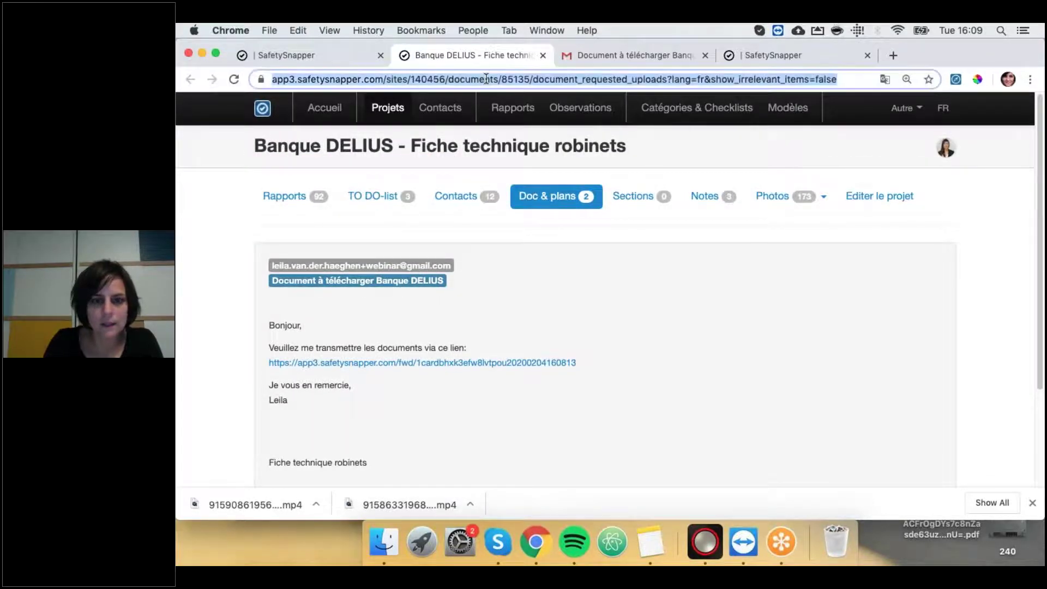
click(537, 209)
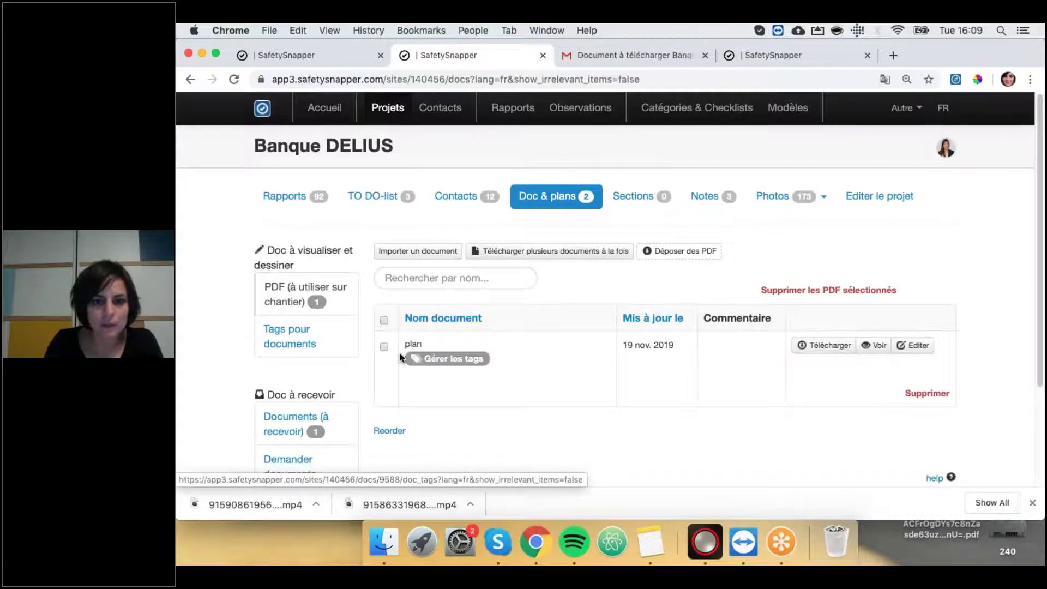
click(353, 423)
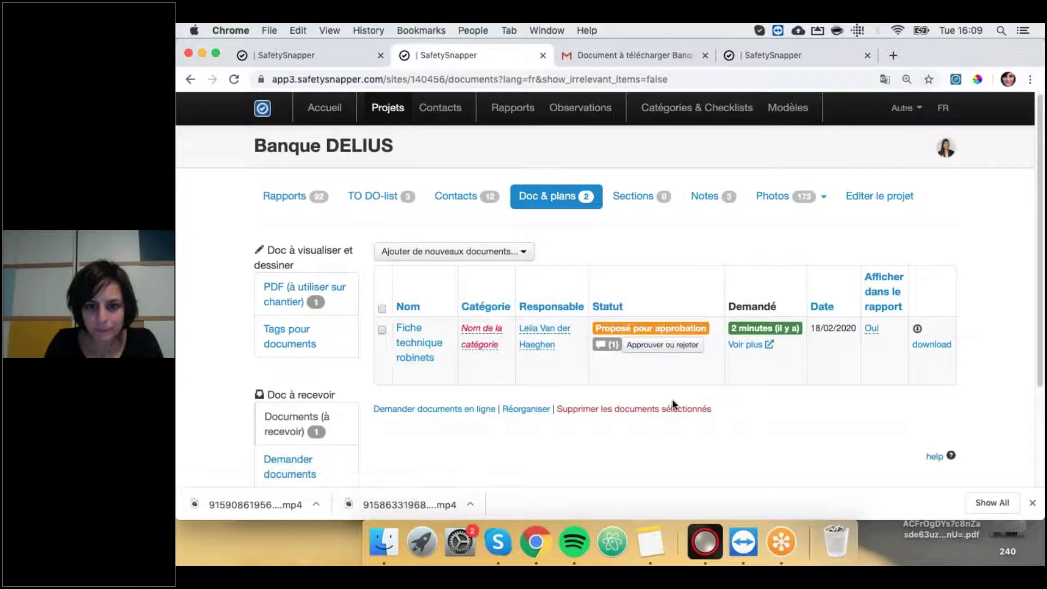
Open the submitted "Fiche technique robinets" for approval or rejection and view its attached file Features_ArchiSnapper.png
mouse_move(682, 376)
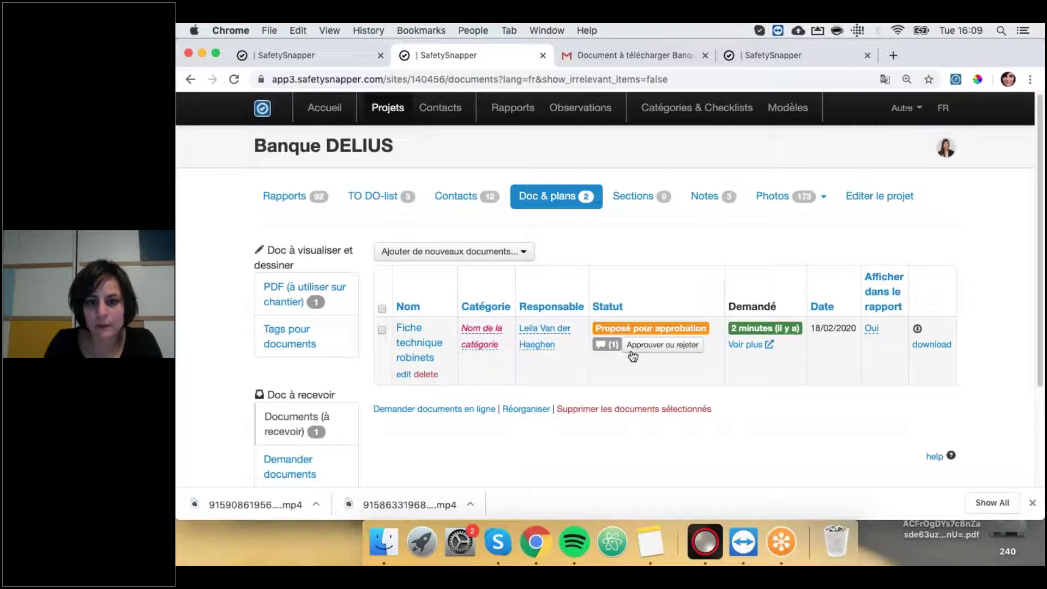
click(664, 349)
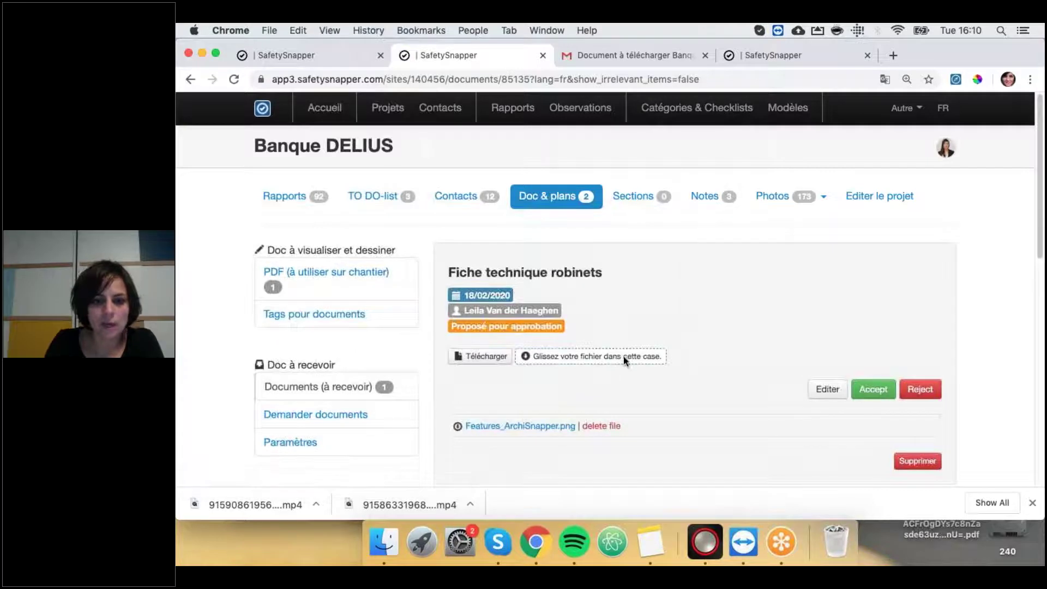
scroll(625, 359, down, 2)
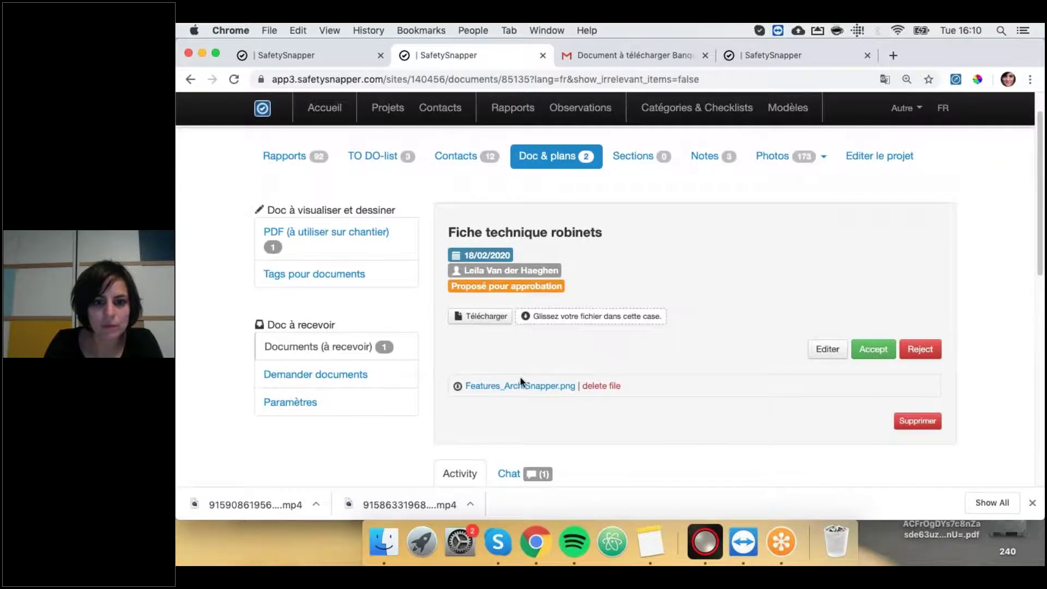
click(509, 387)
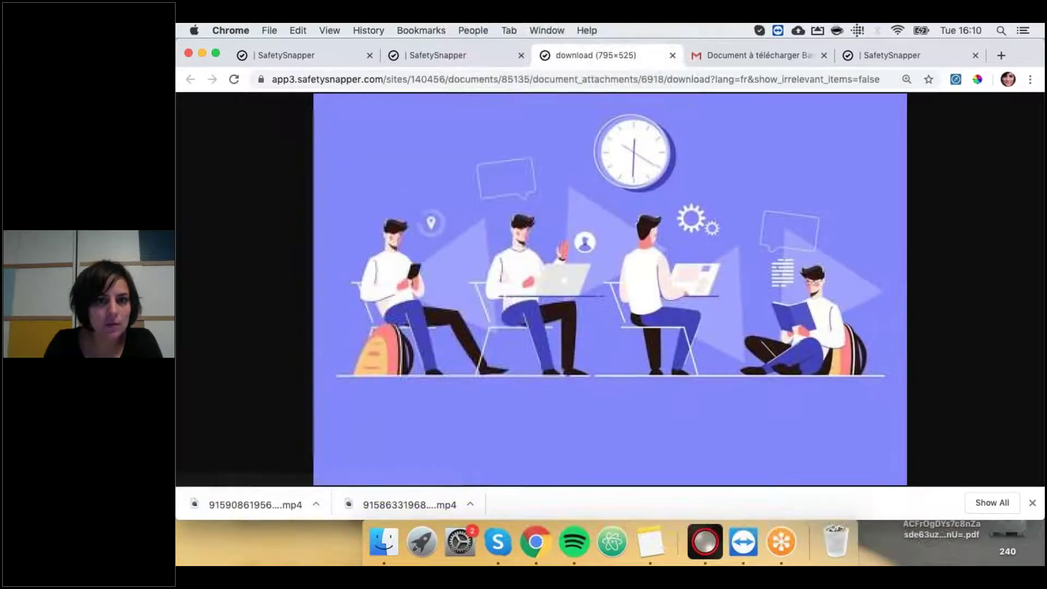
click(457, 56)
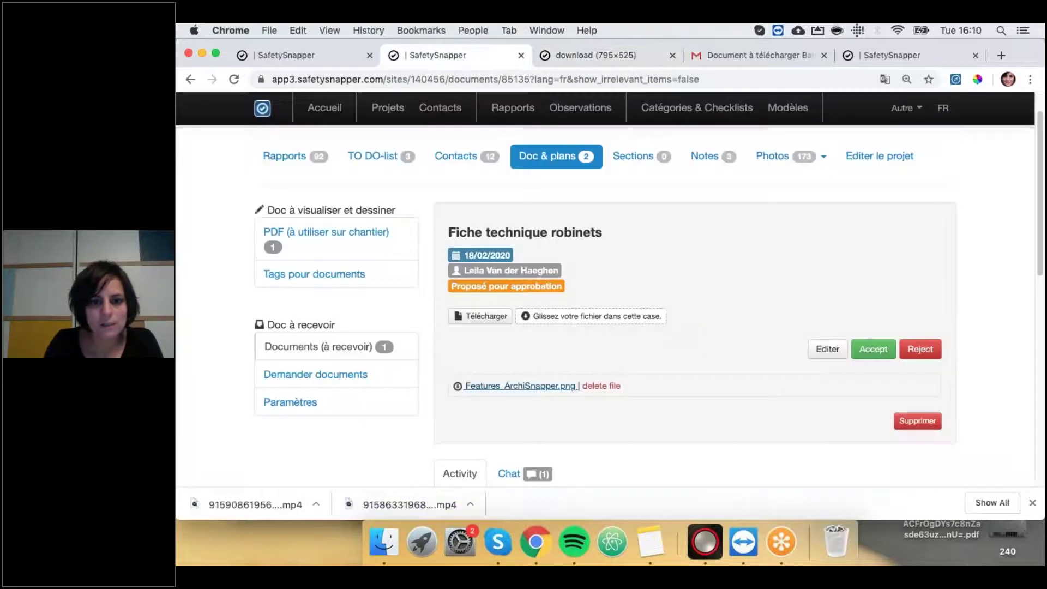
Post the comment "C'est pas ok" in the chat of the "Fiche technique robinets" document
scroll(712, 384, down, 5)
click(518, 282)
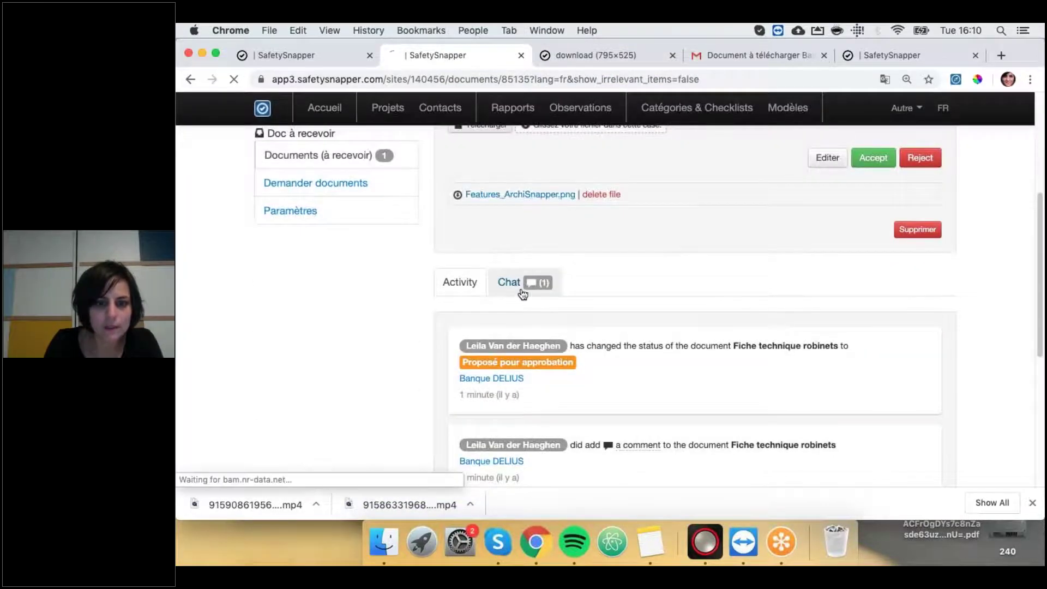
scroll(564, 401, down, 10)
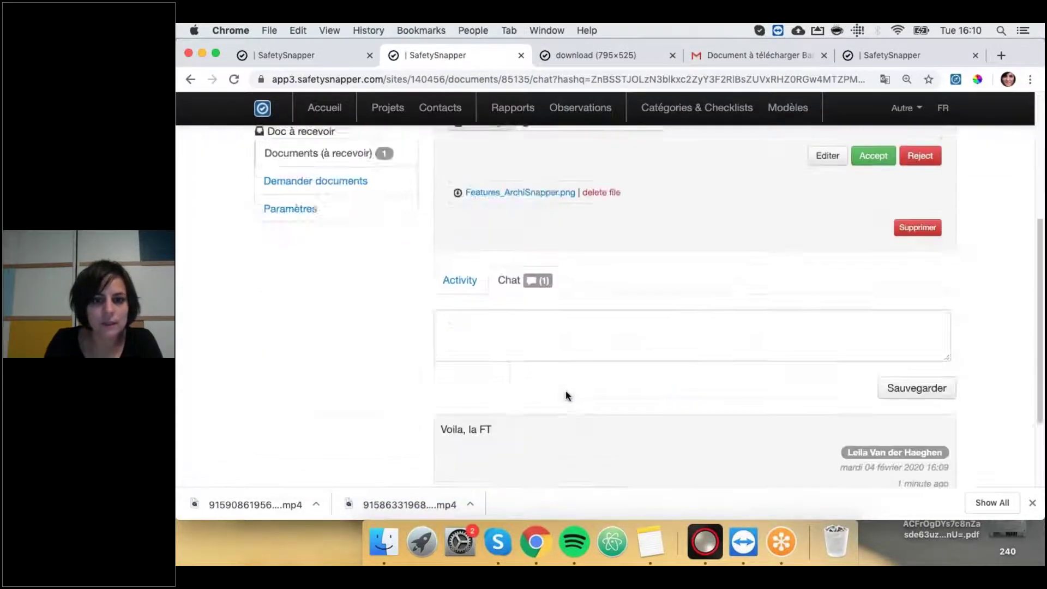
click(527, 228)
text(C'est pas ok)
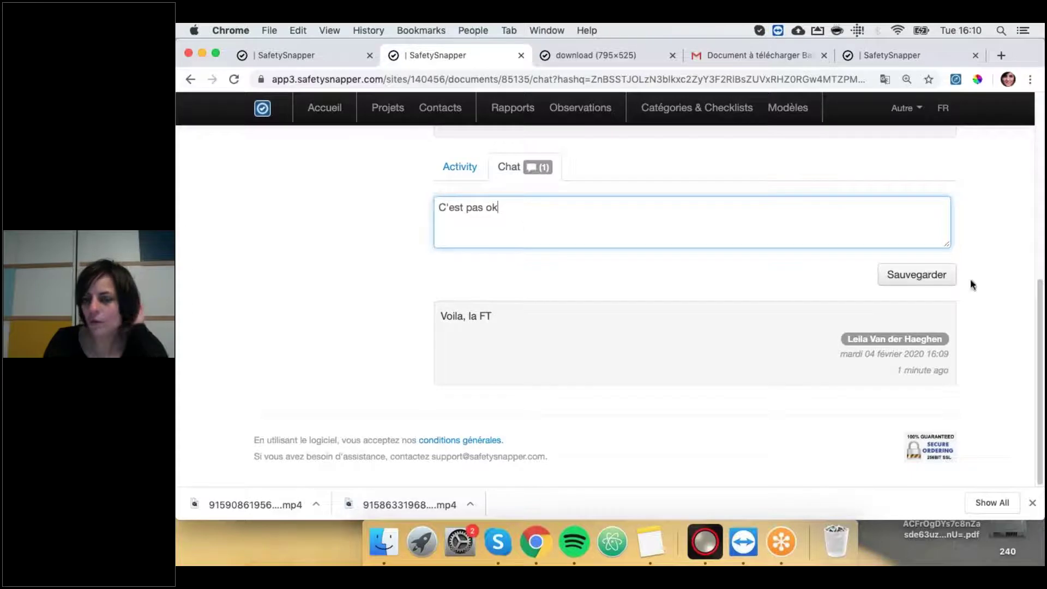
click(931, 283)
Reject the submitted "Fiche technique robinets" document and confirm the rejection
scroll(932, 284, up, 4)
click(920, 160)
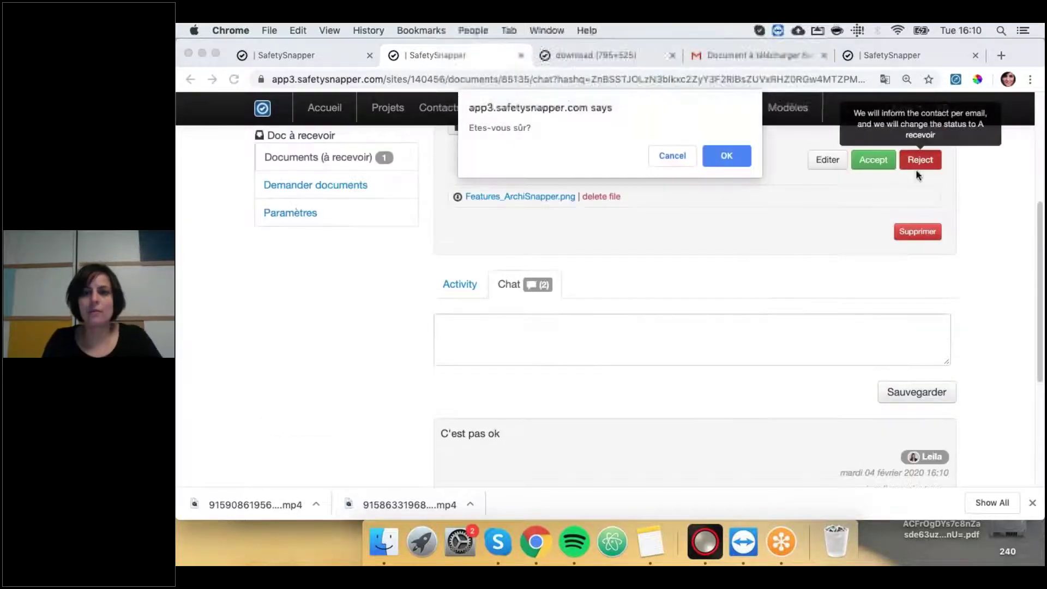
click(748, 157)
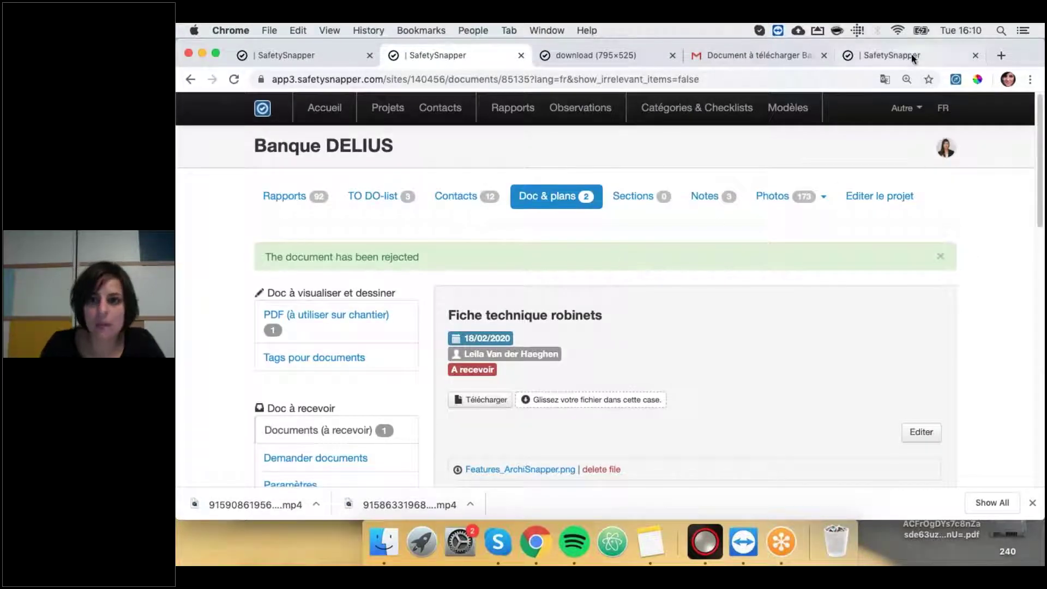
Reload the contact's upload page for Banque DELIUS and read the chat messages about the rejected "Fiche technique robinets"
click(890, 57)
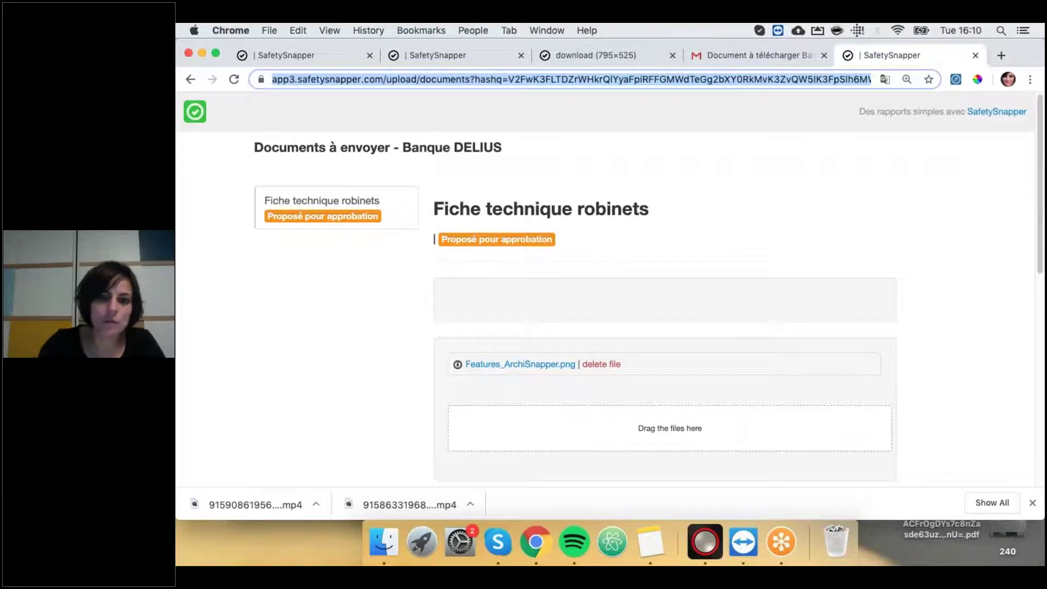
key(Return)
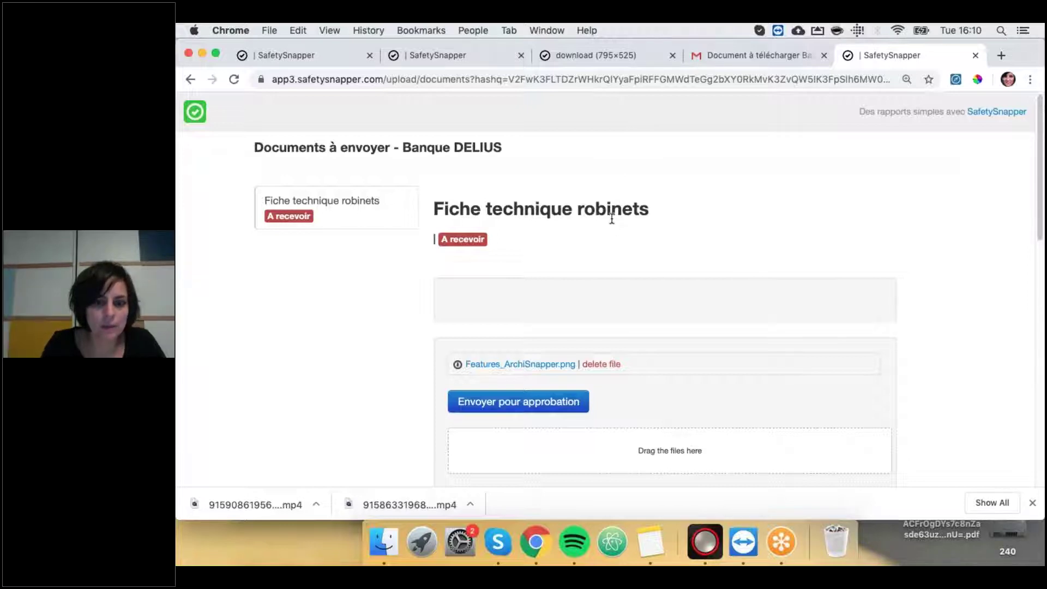
scroll(620, 345, down, 6)
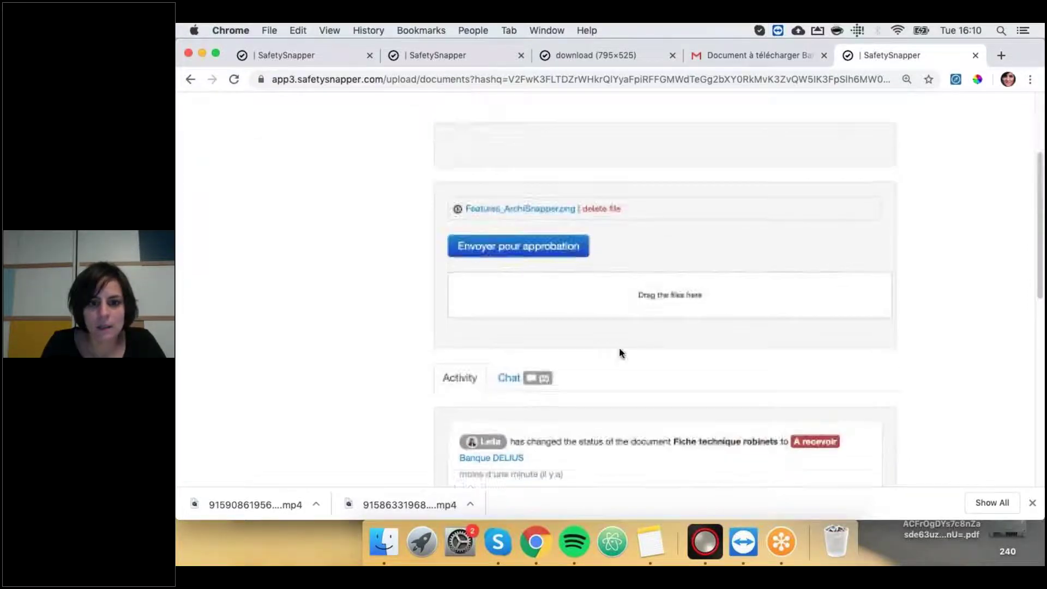
click(513, 226)
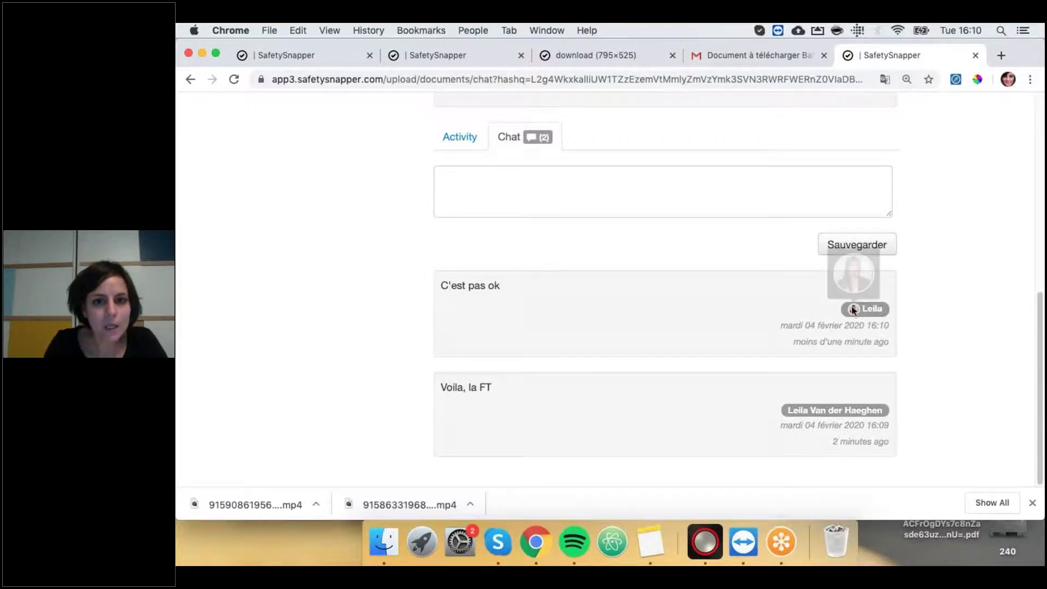
Upload Collaboration_chantier_ArchiSnapper.png from Finder's recent files to the "Fiche technique robinets" document request
scroll(861, 308, up, 3)
click(385, 541)
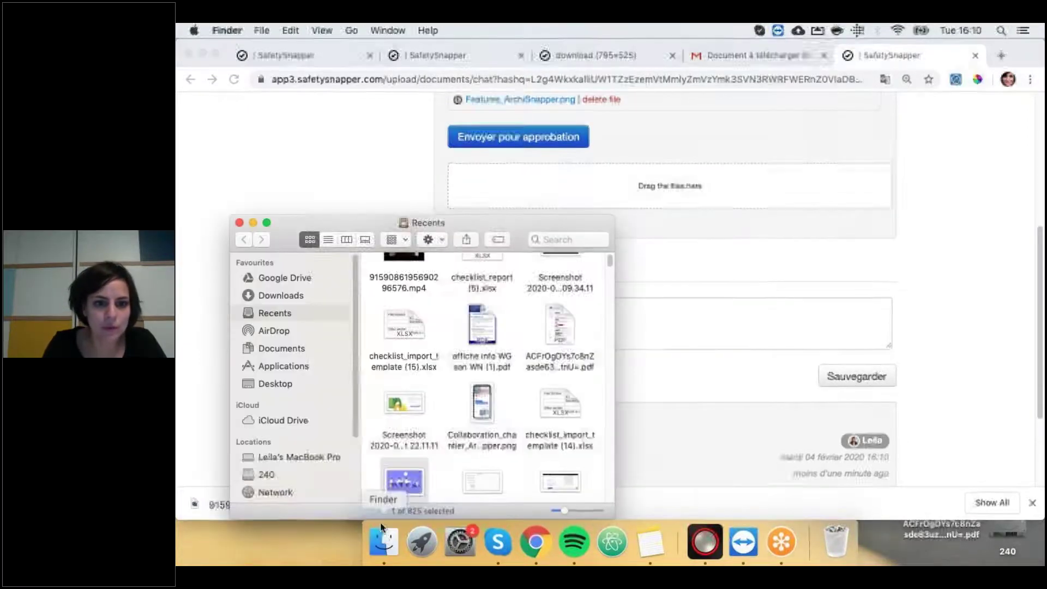
drag(483, 412, 698, 189)
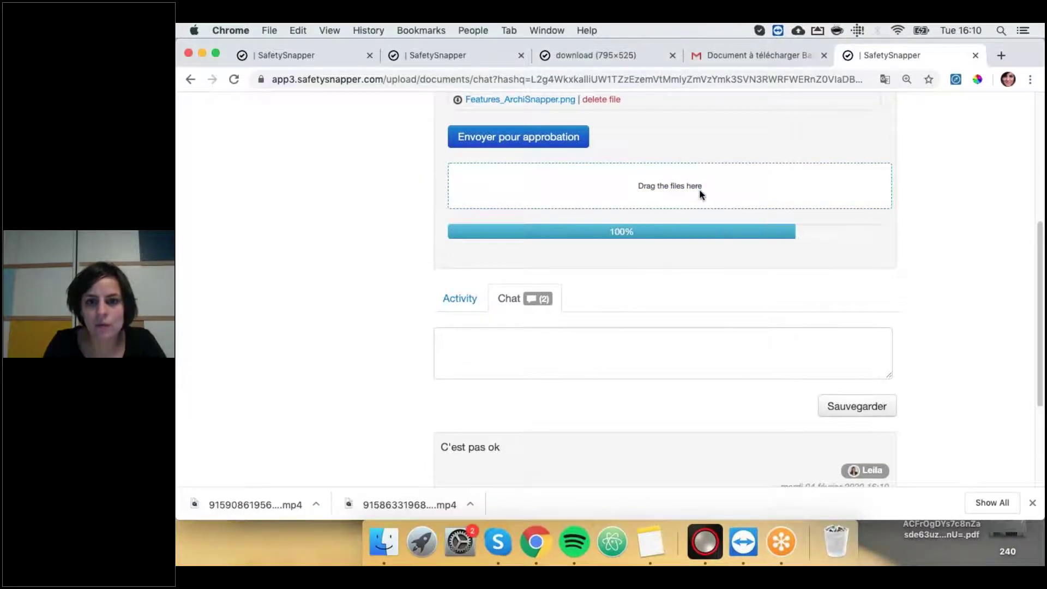
Post the chat reply "Pardon, une erreur" on the contact's upload page
click(512, 337)
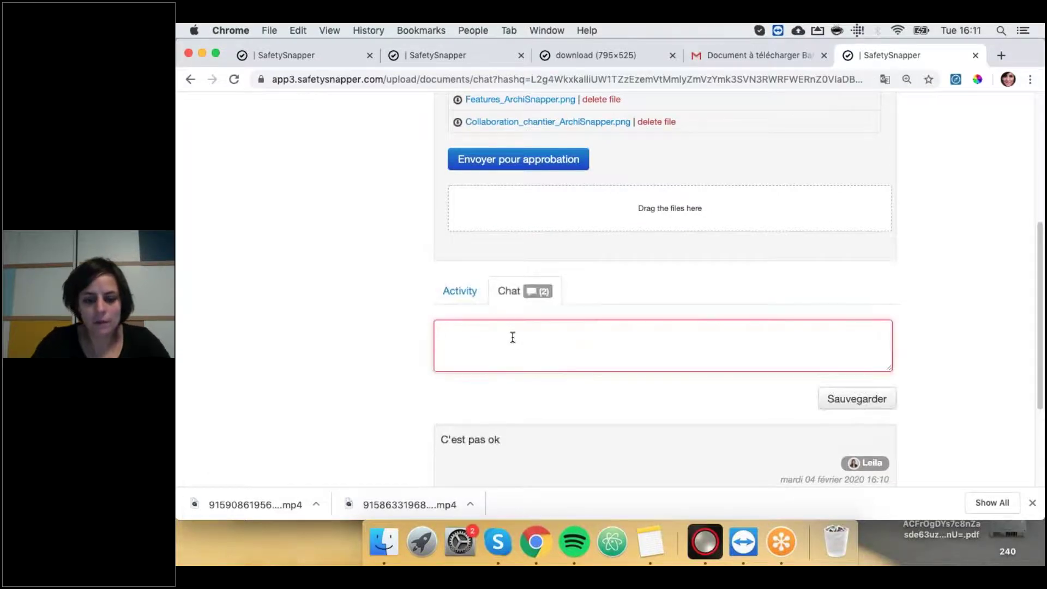
text(Pard)
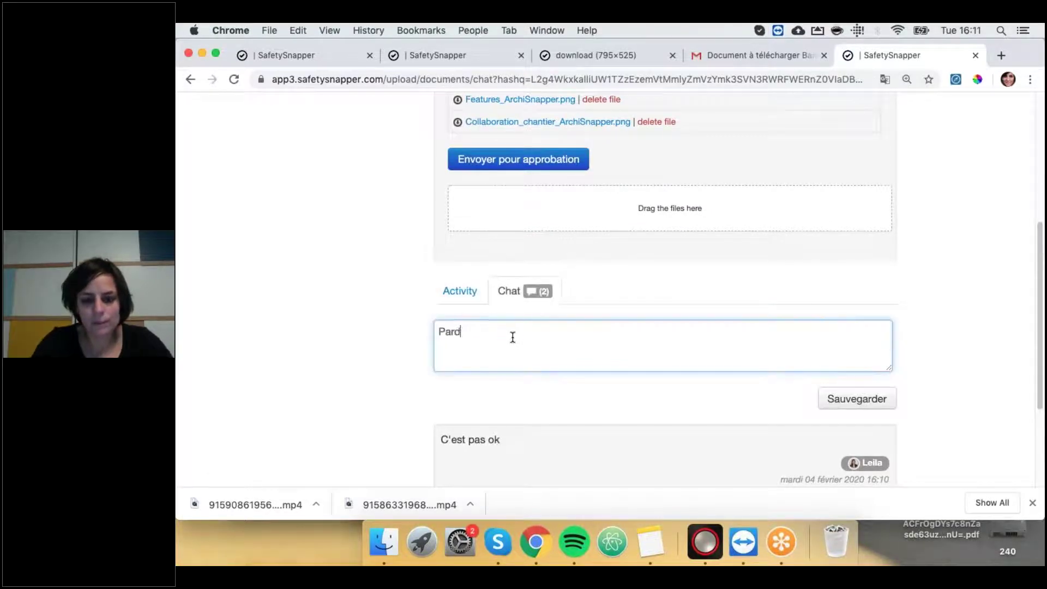
text(on, une )
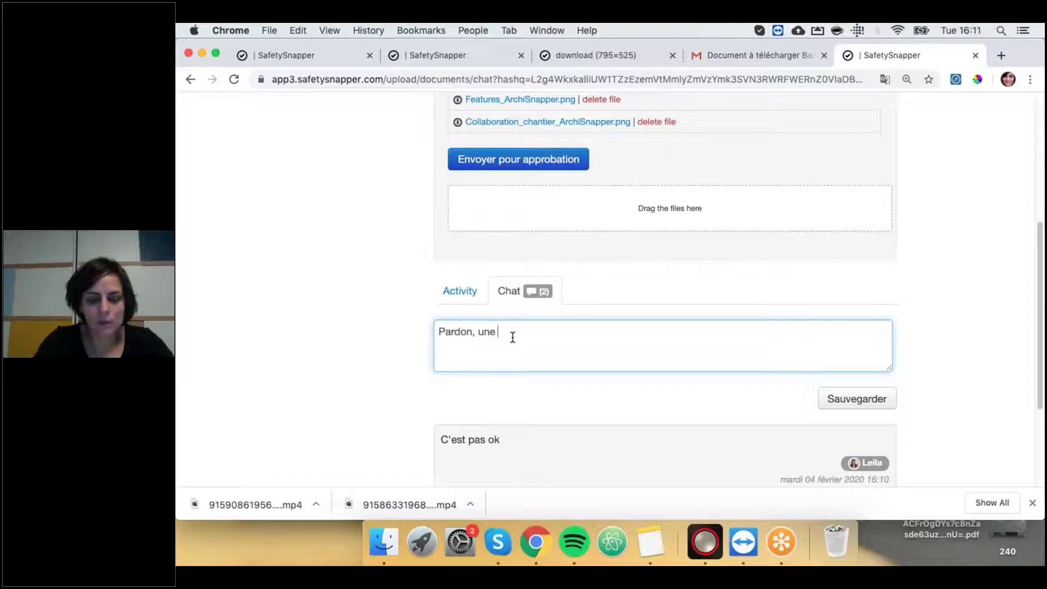
text(erreure)
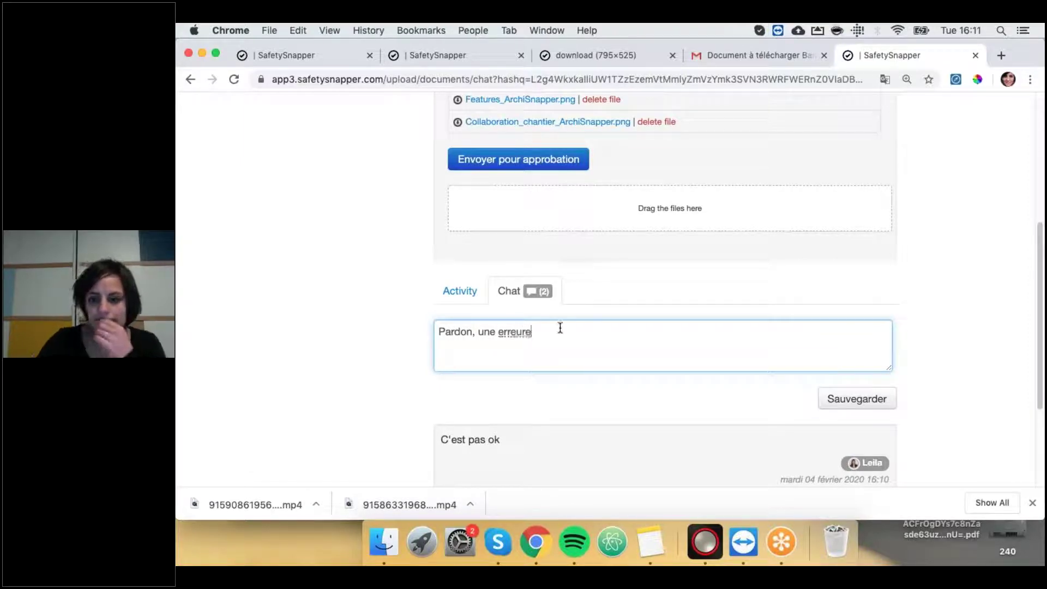
key(BackSpace)
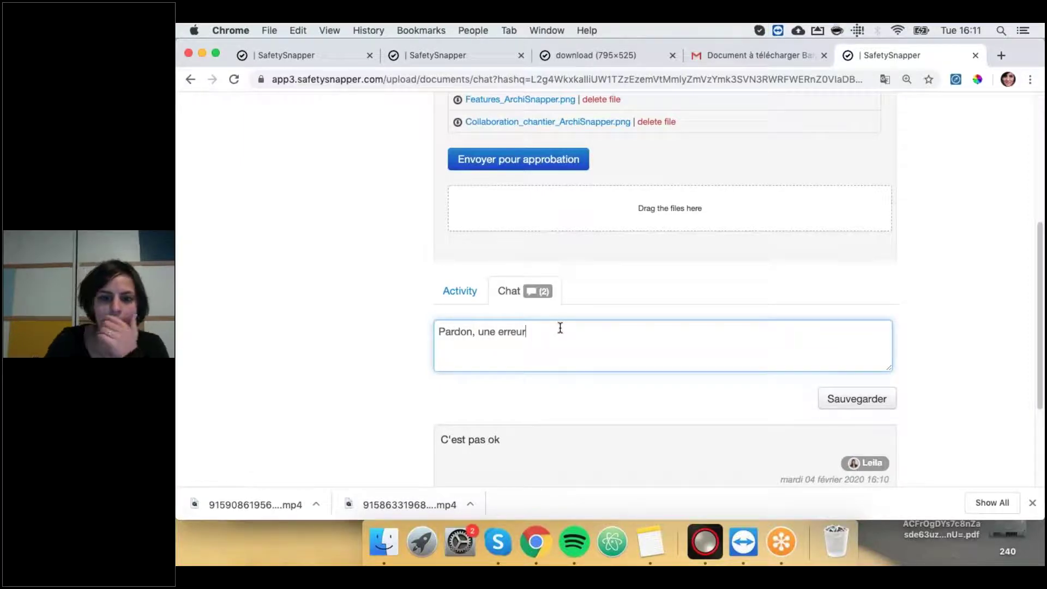
click(839, 403)
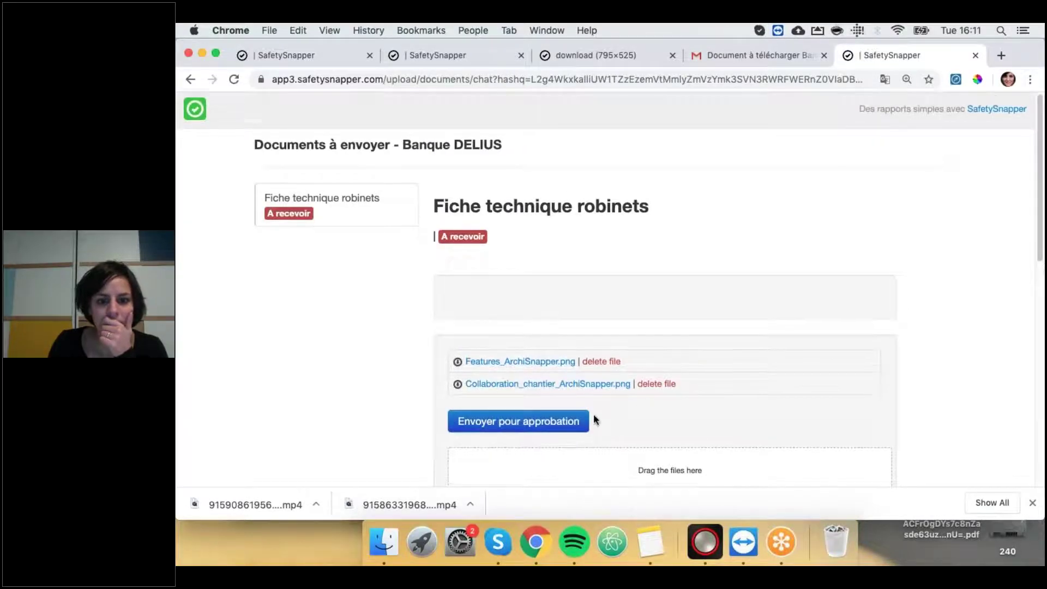
Send "Fiche technique robinets" for approval again with the additional file and confirm the submission
scroll(589, 420, down, 1)
click(523, 414)
click(726, 156)
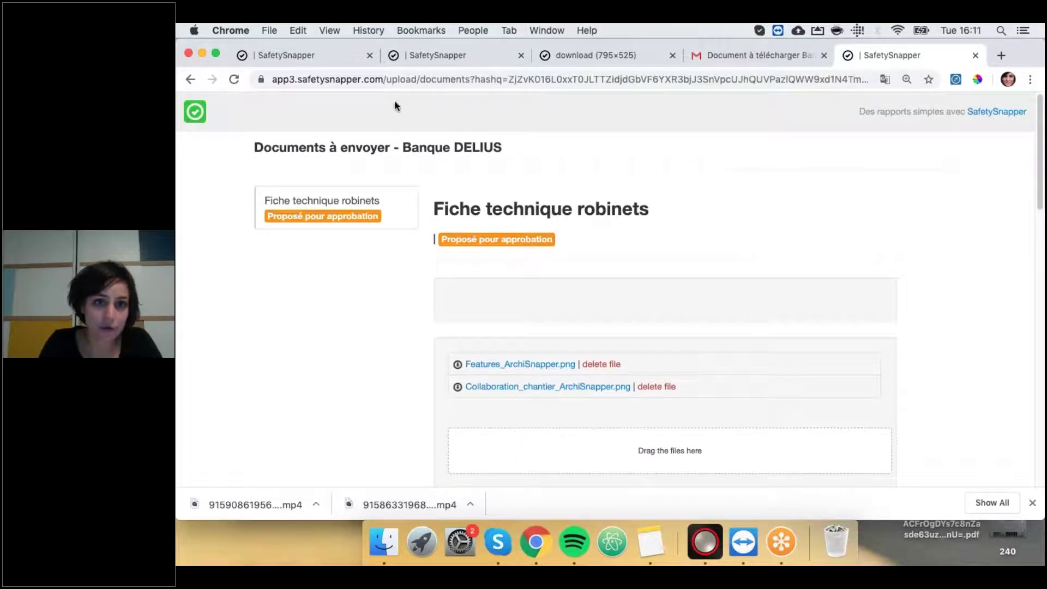
Reload the project's "Fiche technique robinets" page, view the attached Collaboration_chantier_ArchiSnapper.png and close the preview
click(412, 55)
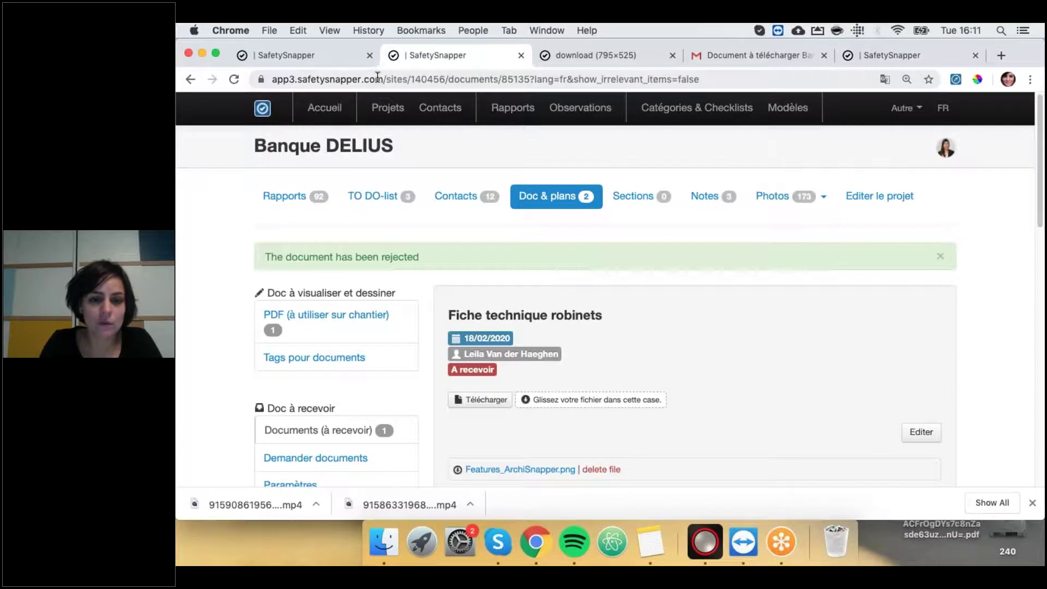
click(472, 78)
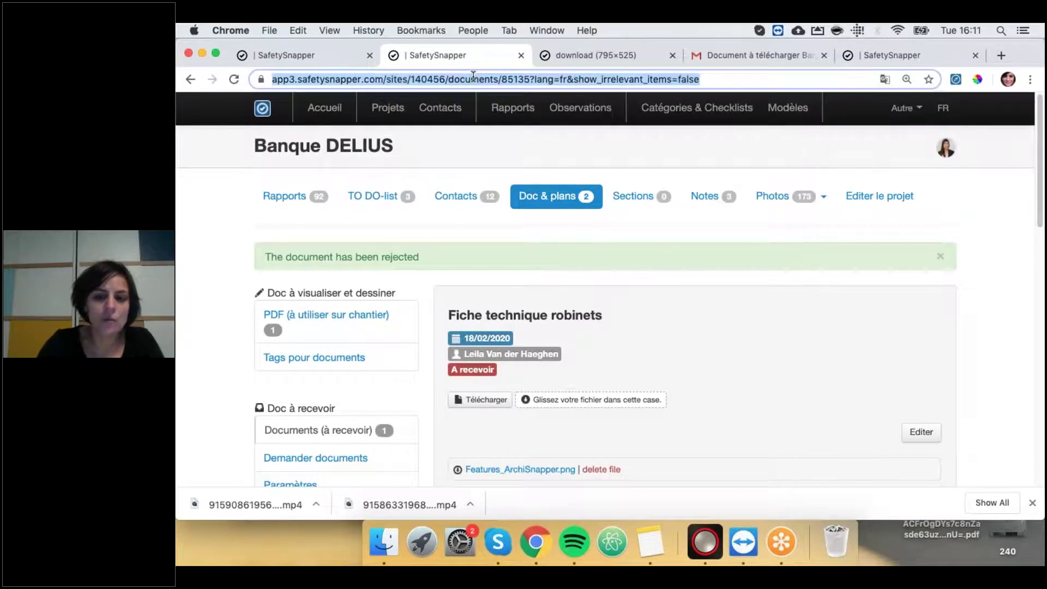
key(Return)
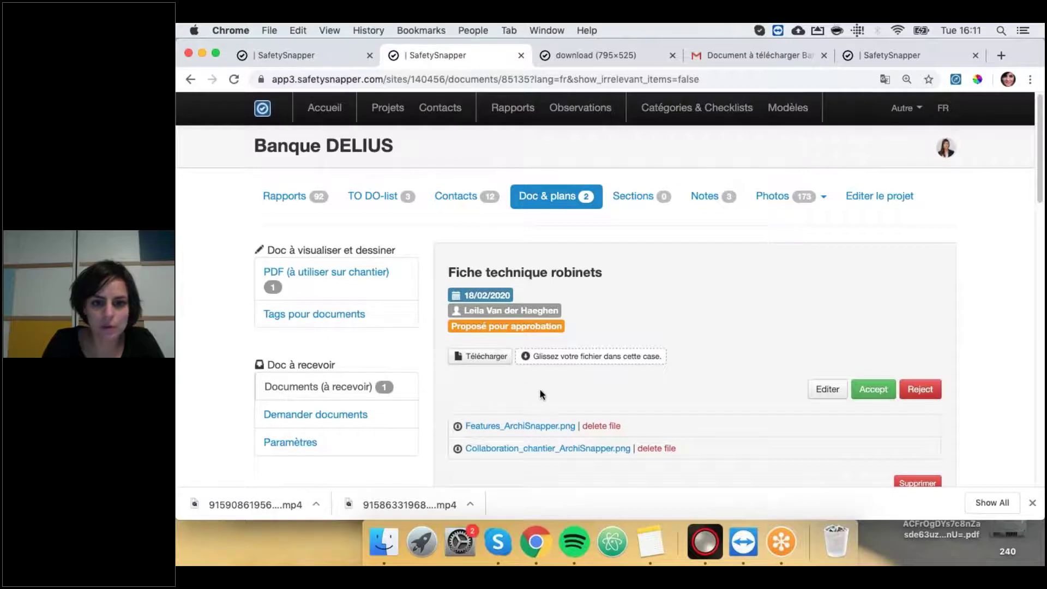
scroll(541, 393, down, 1)
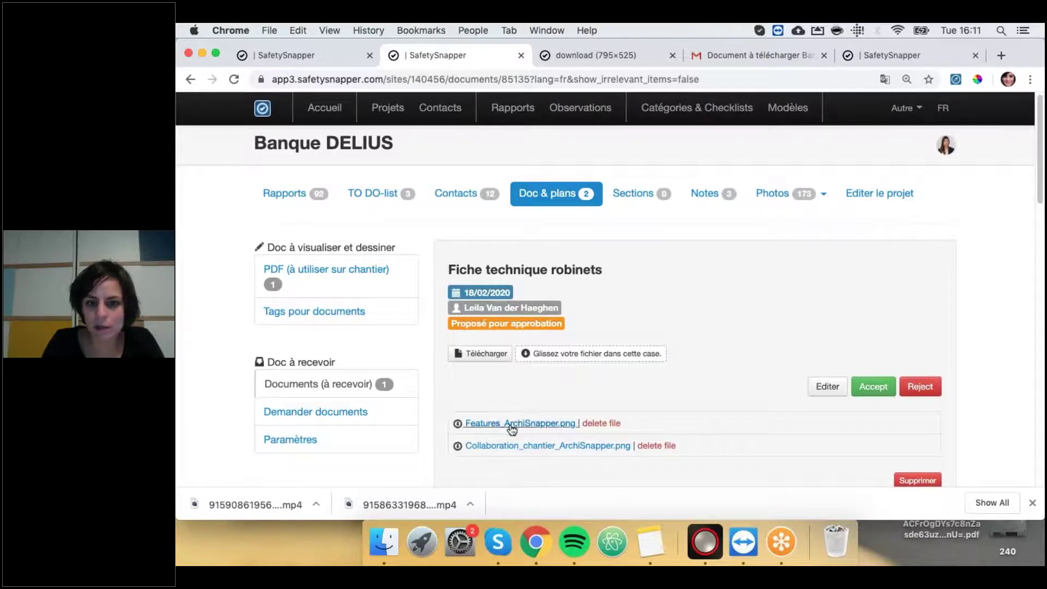
scroll(511, 430, down, 5)
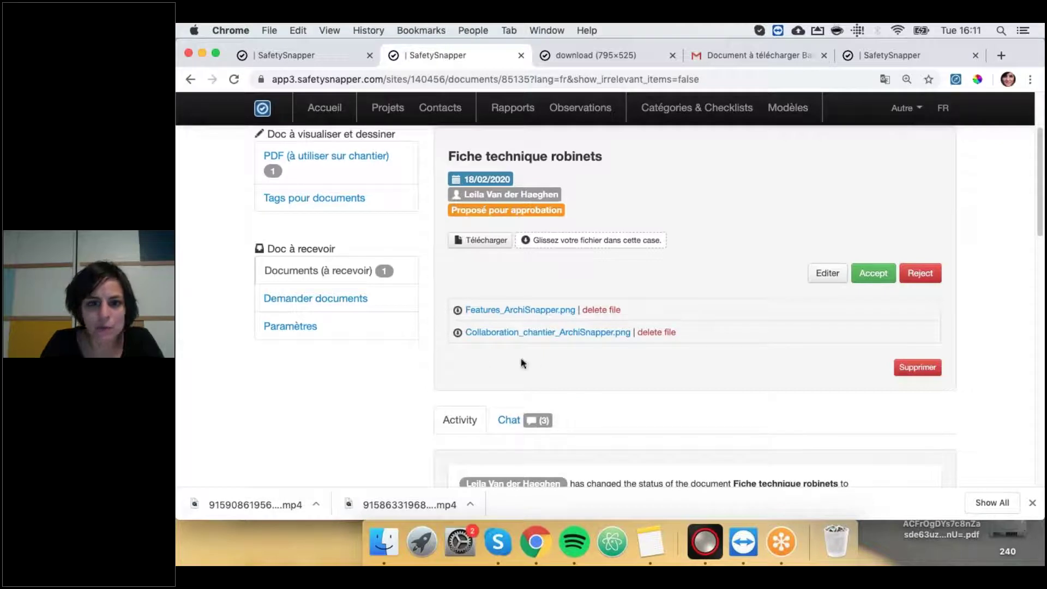
click(519, 332)
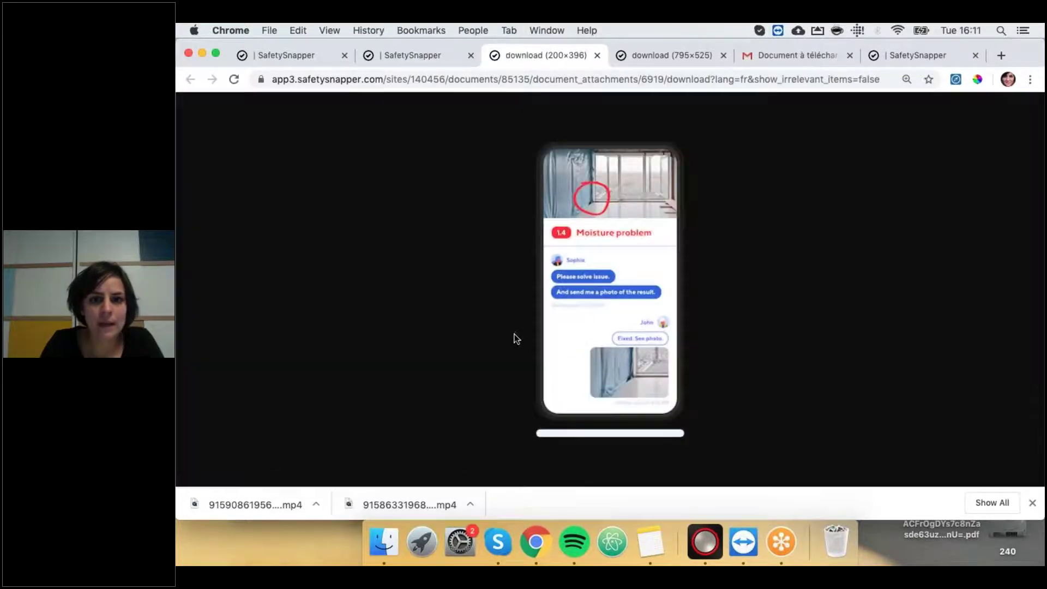
click(597, 57)
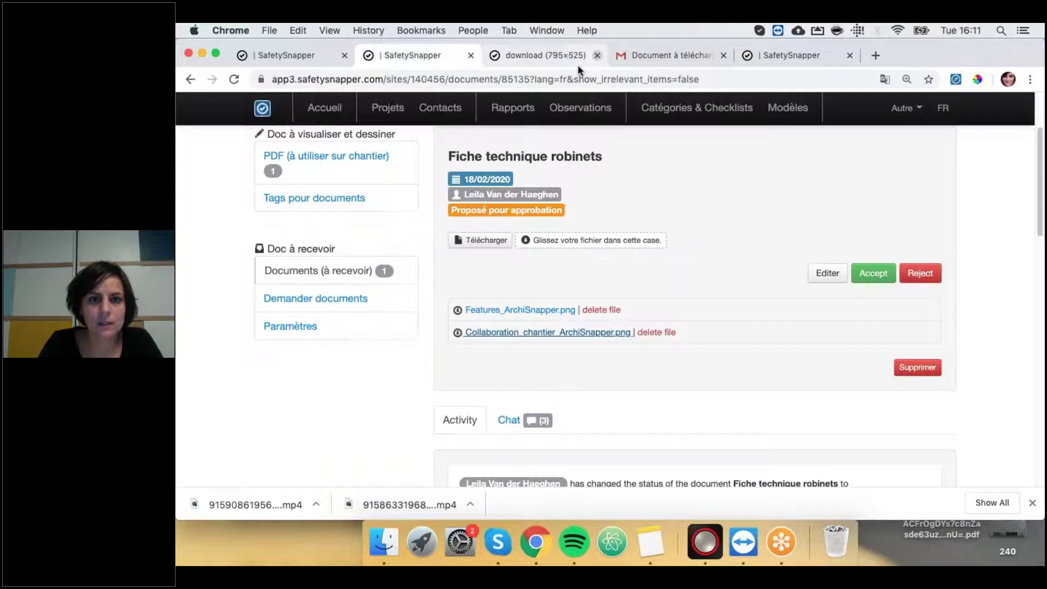
Accept the "Fiche technique robinets" document and check its status in Banque DELIUS's list of documents to receive
click(873, 275)
click(727, 155)
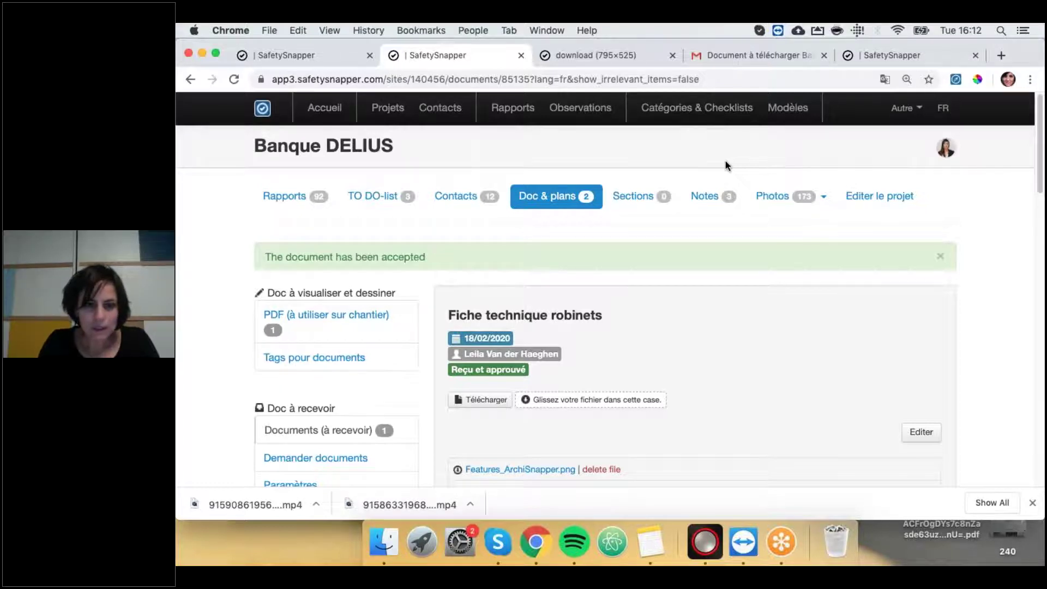
click(548, 199)
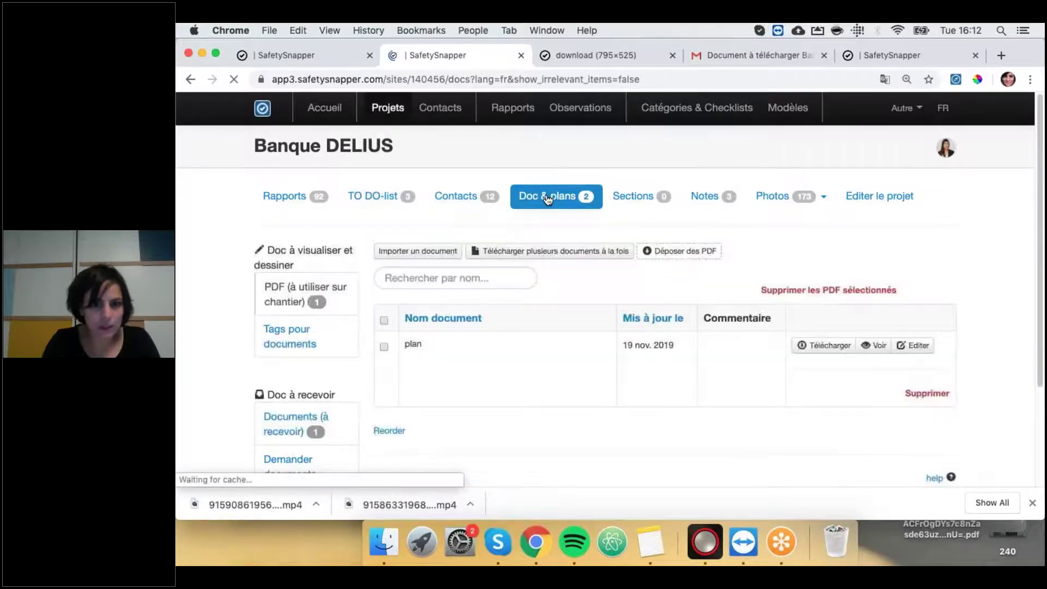
mouse_move(421, 368)
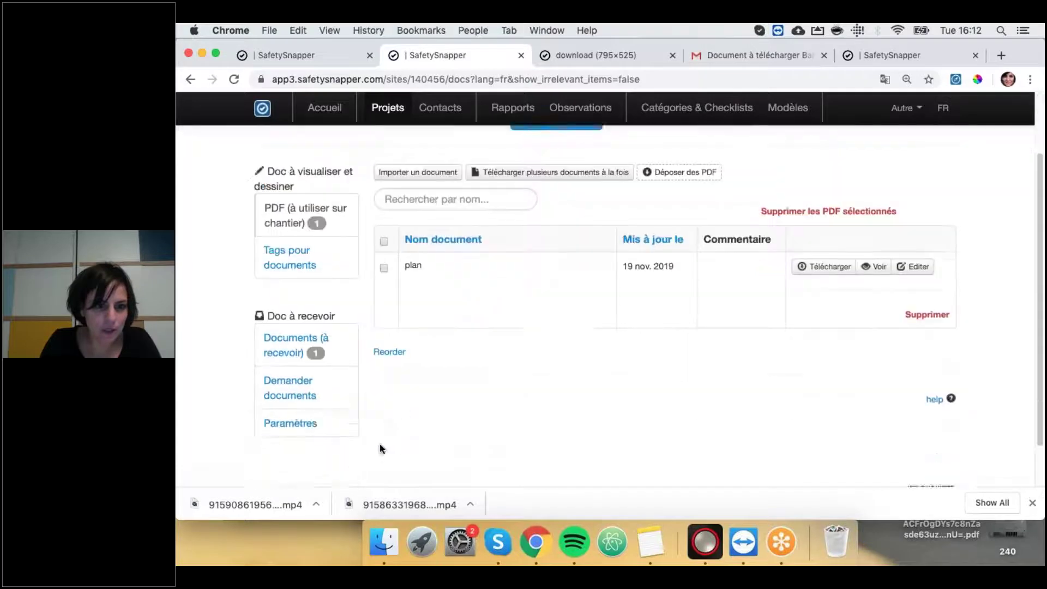
scroll(381, 444, down, 3)
click(284, 298)
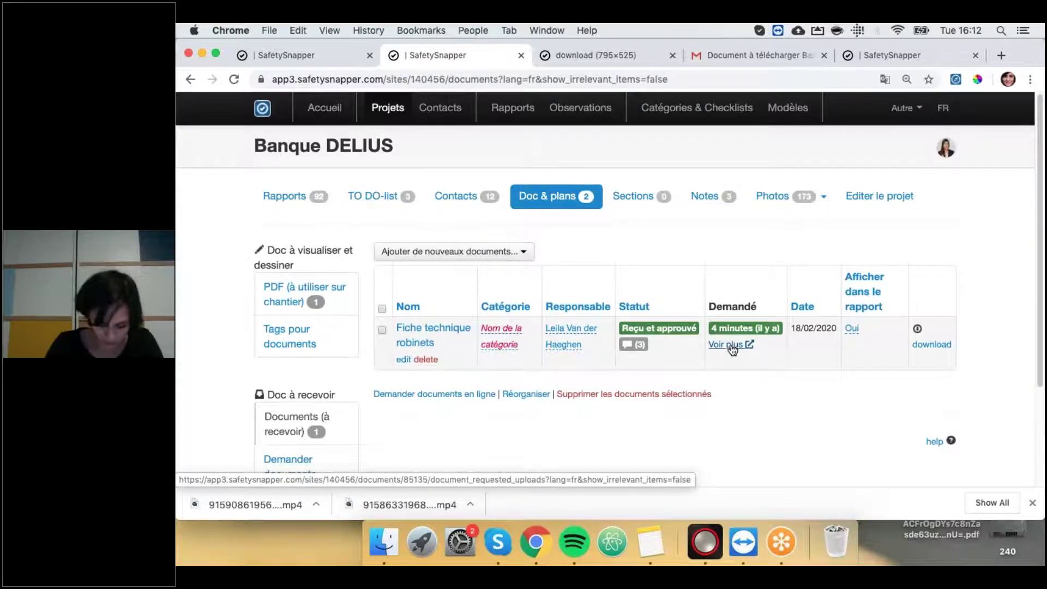
Open the full activity log from the dashboard and filter it to "Uniquement des activités liées aux documents"
click(326, 109)
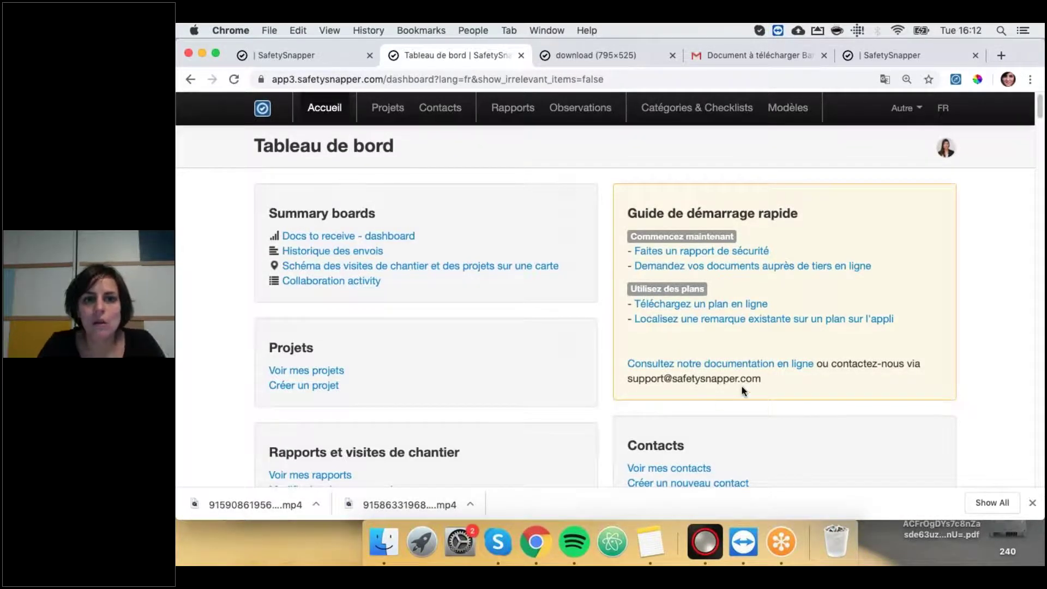
scroll(745, 378, down, 10)
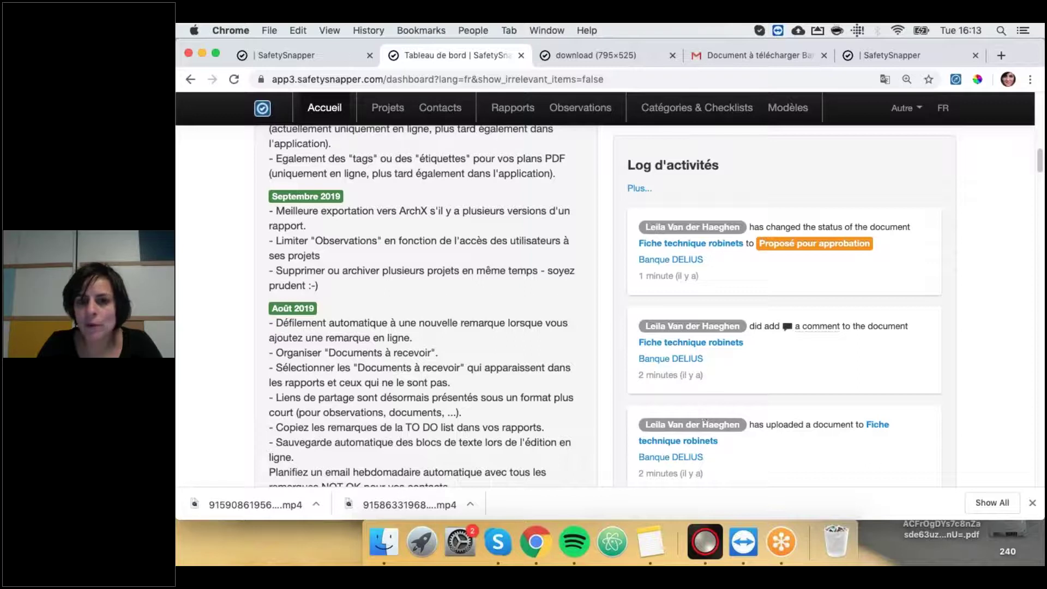
click(636, 188)
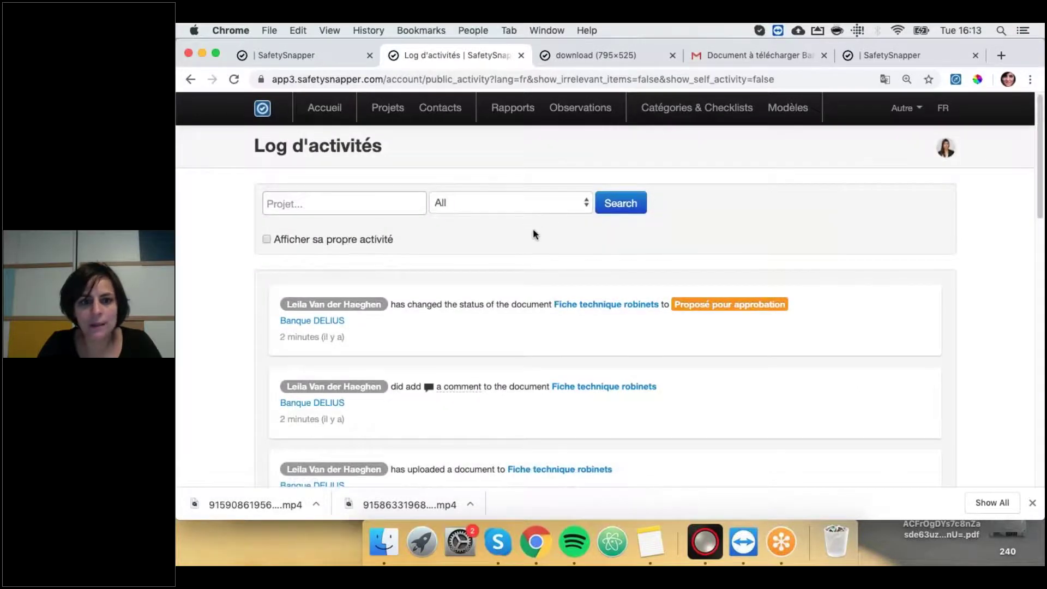
scroll(532, 229, down, 2)
click(518, 169)
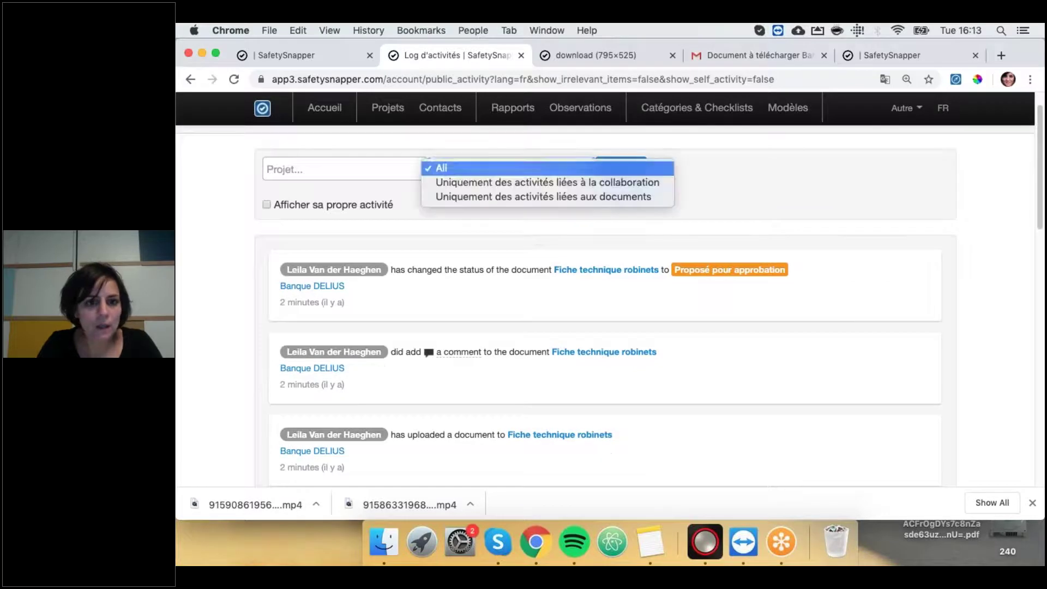
click(513, 197)
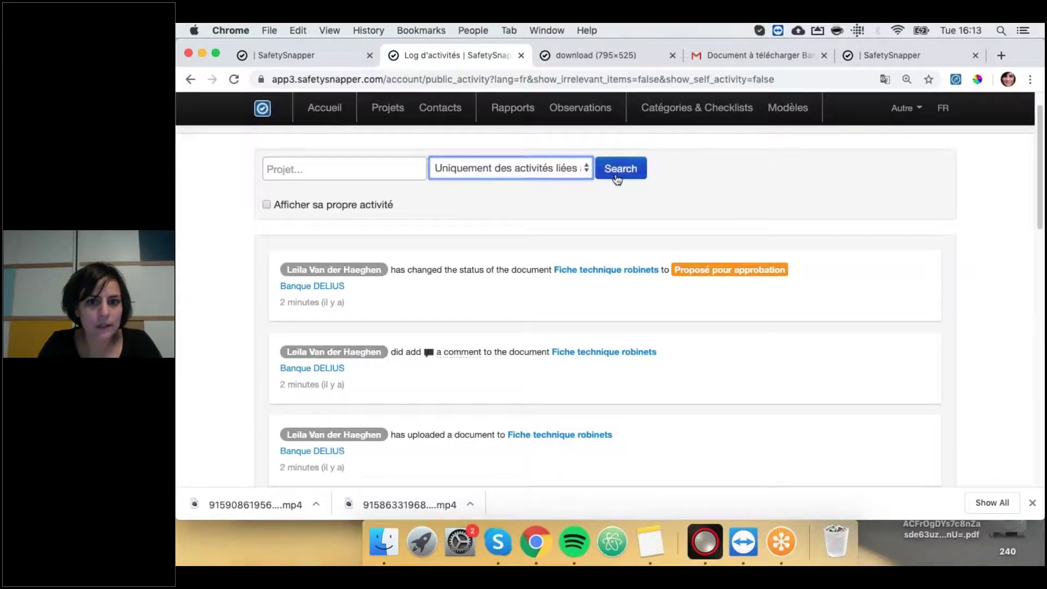
click(621, 169)
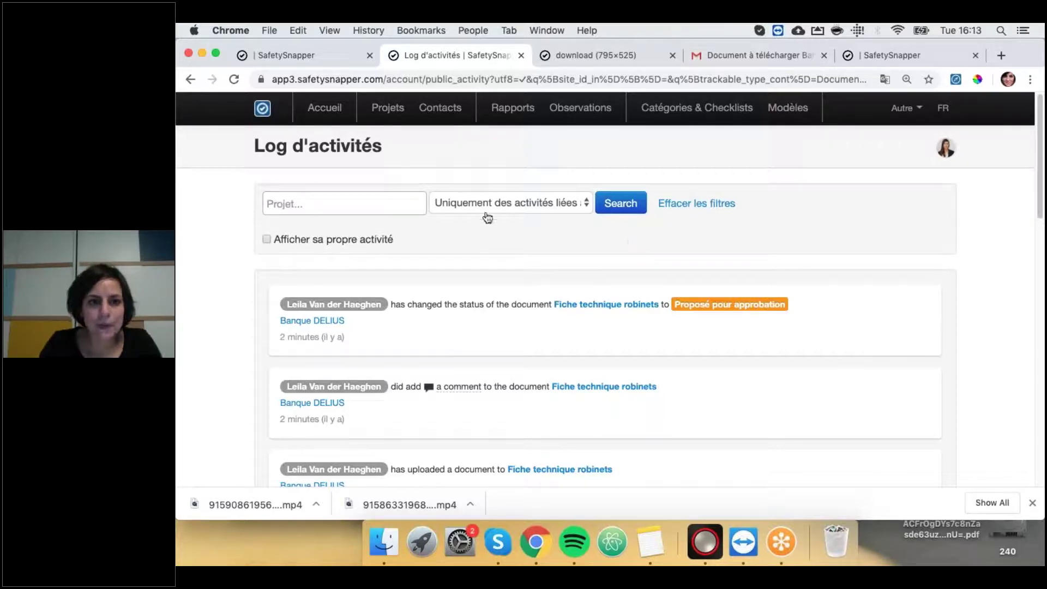
View the dashboard of documents to receive for all projects
click(329, 112)
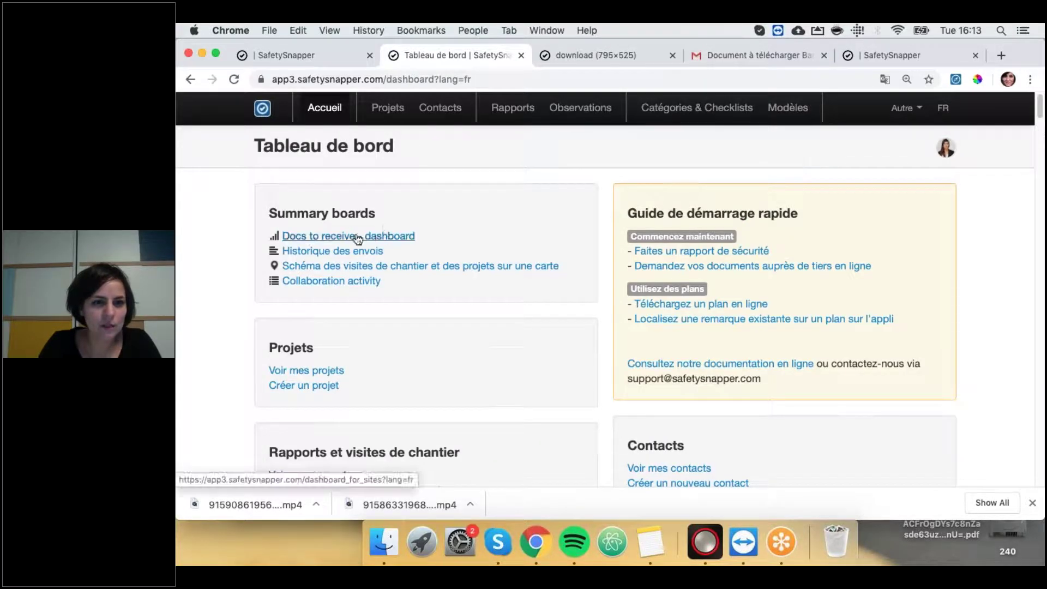
click(403, 242)
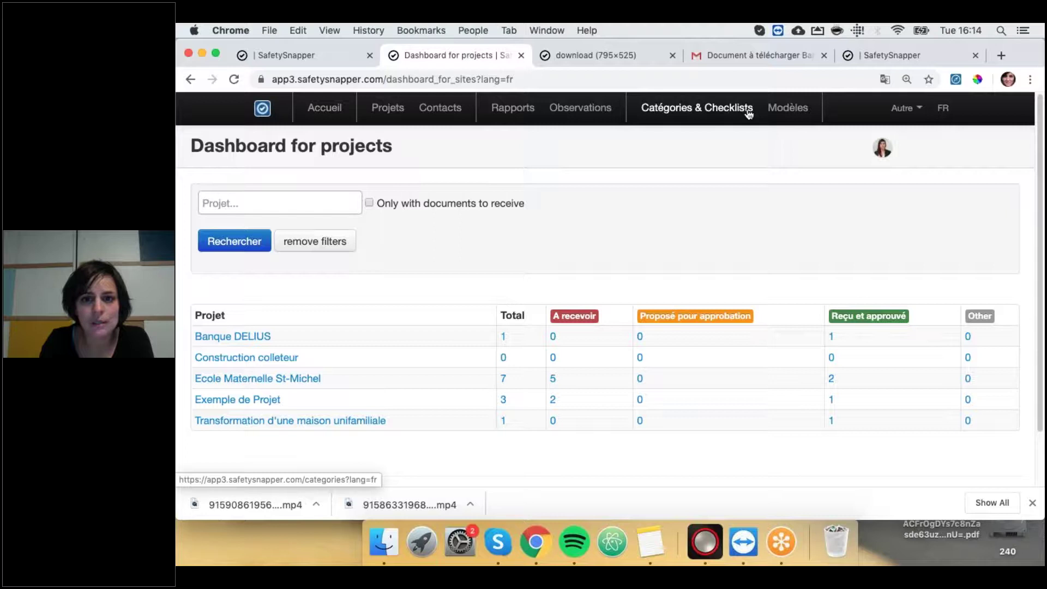
Open the ADMINISTRATIF document checklist and review its categories and checks, including Factures, Attestations and Documentation
click(703, 120)
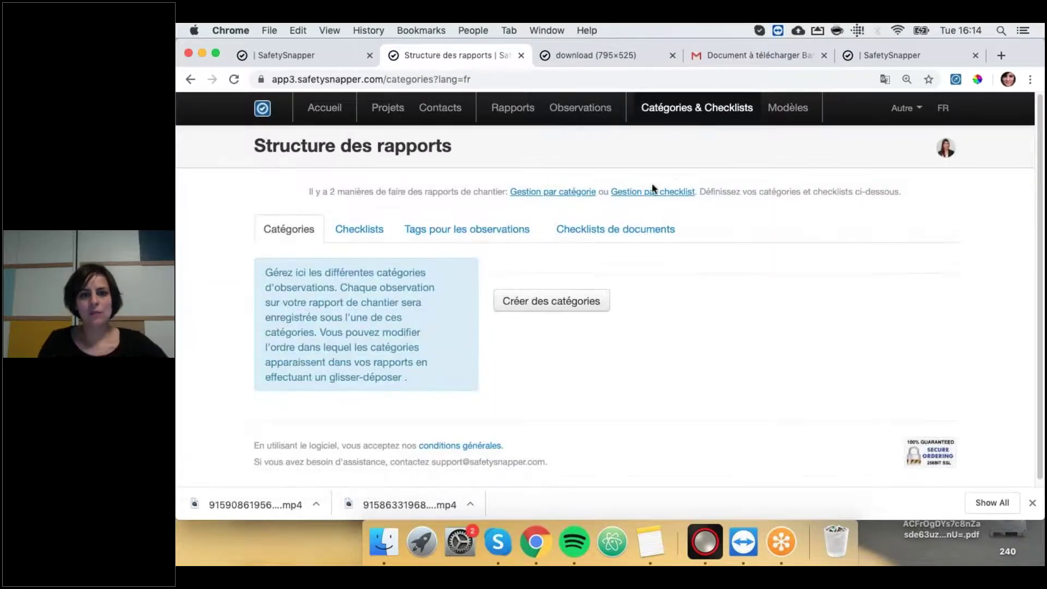
click(633, 230)
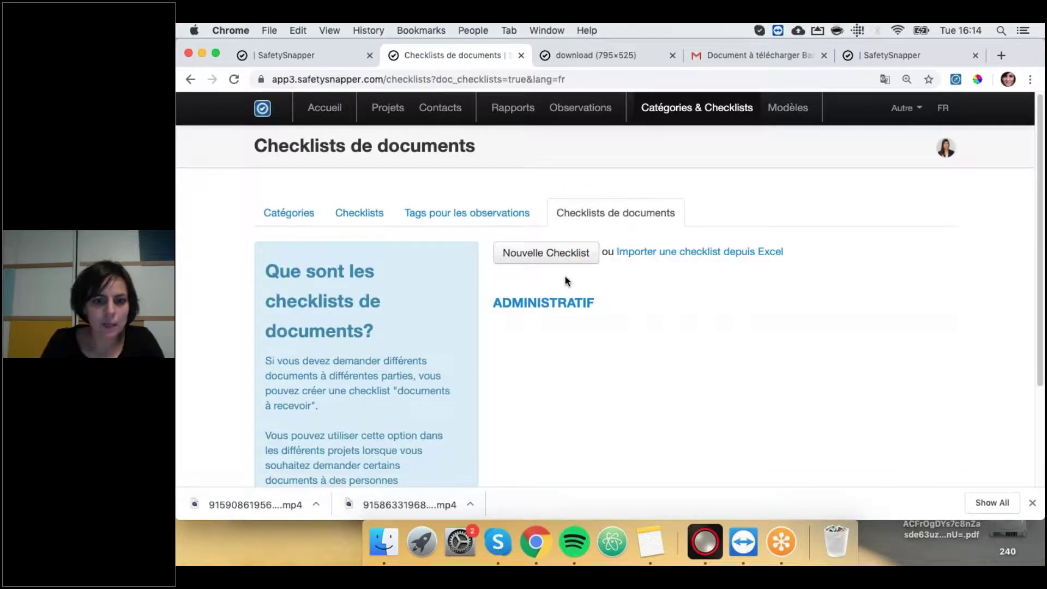
click(551, 308)
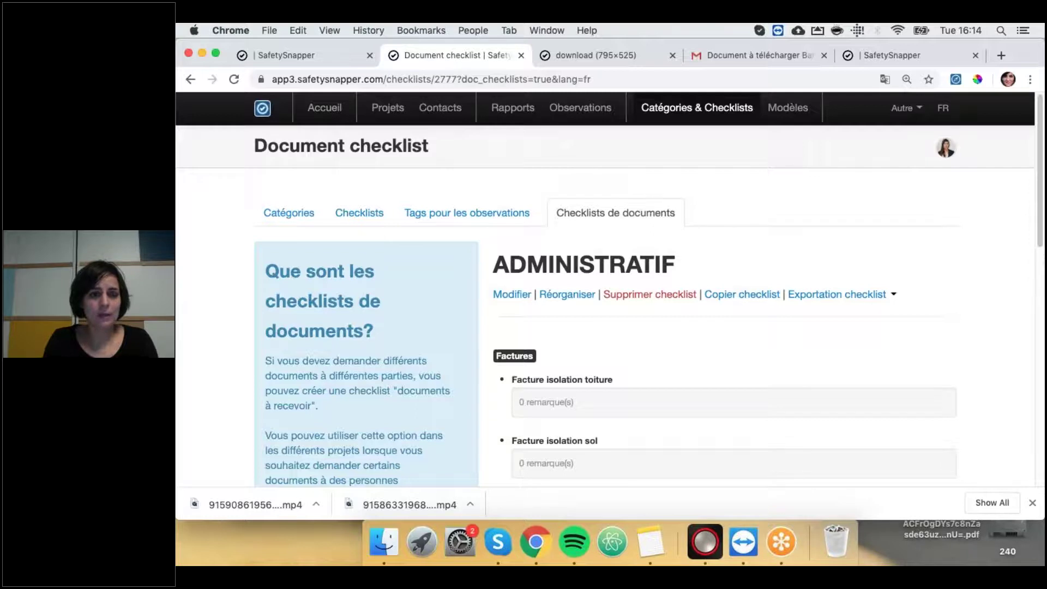
mouse_move(891, 361)
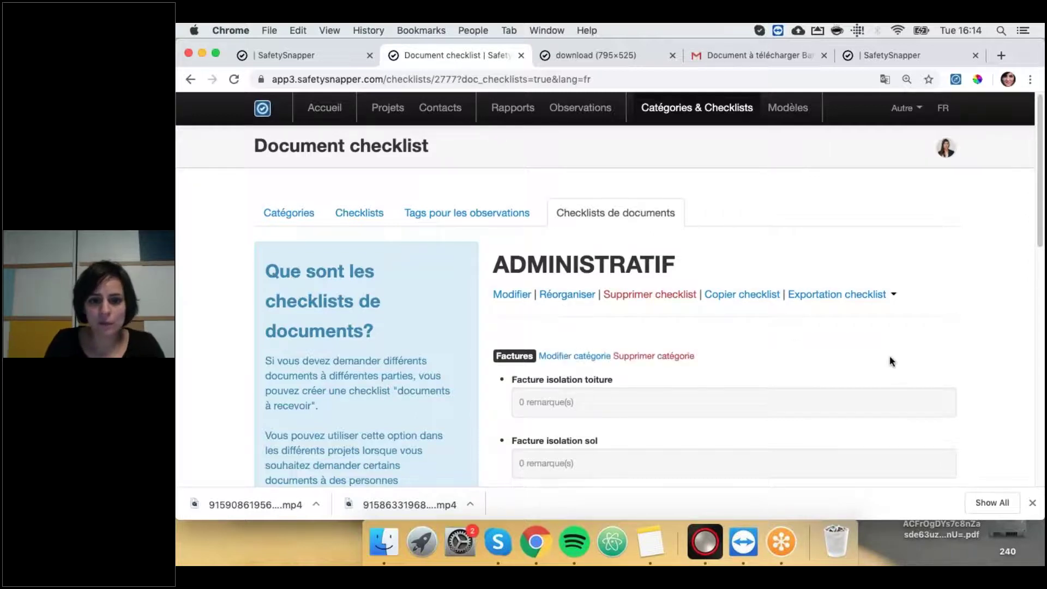
scroll(886, 354, down, 3)
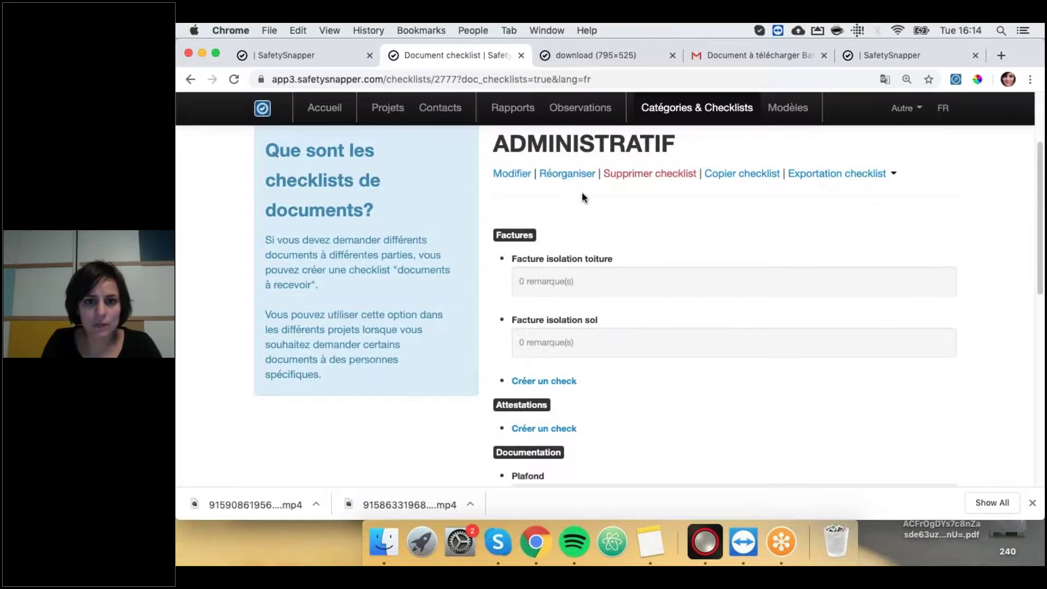
double_click(552, 143)
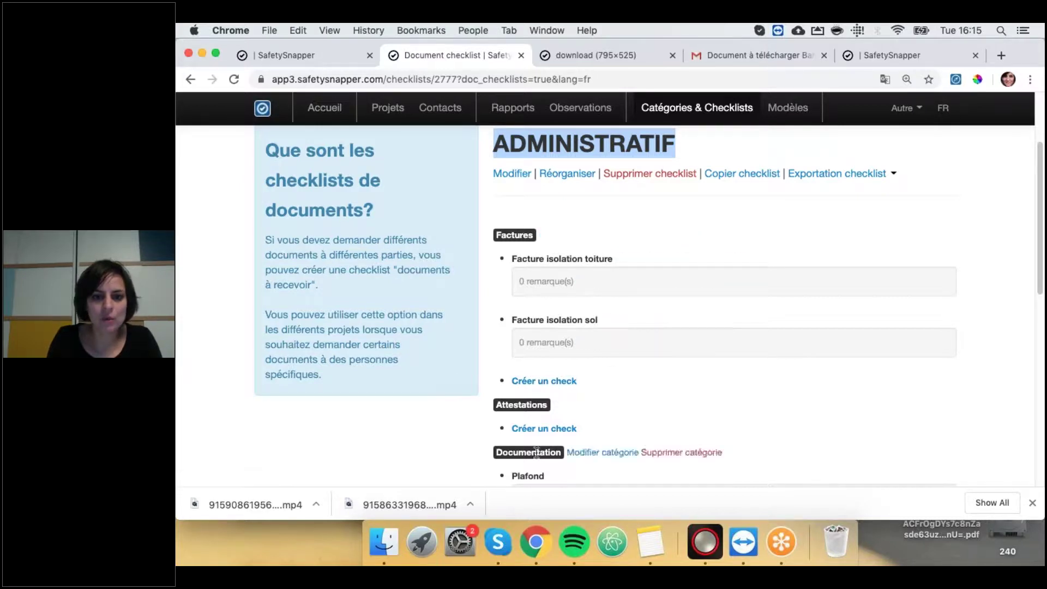
scroll(536, 452, down, 5)
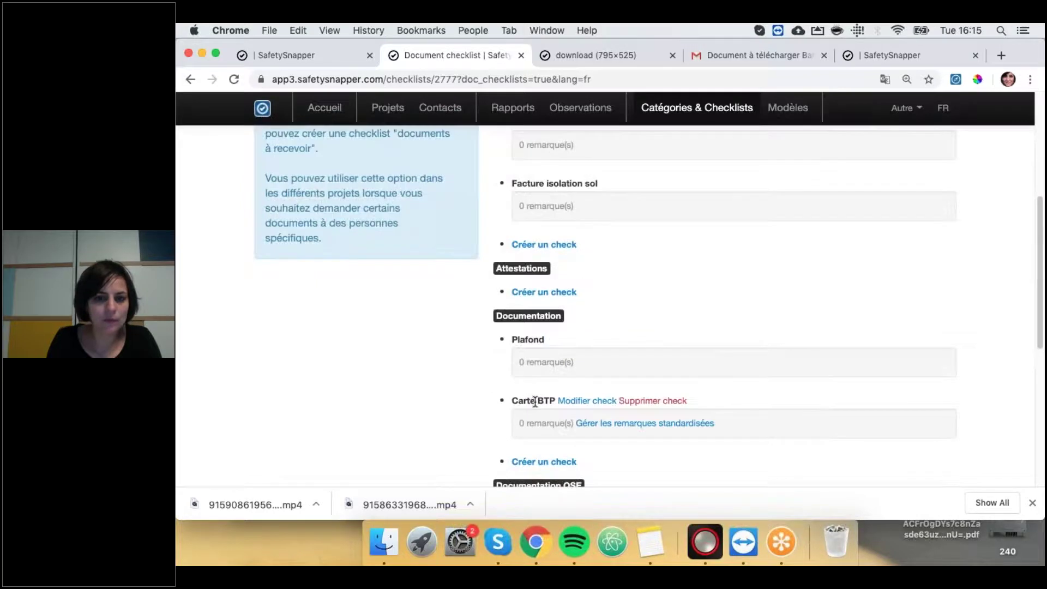
click(563, 402)
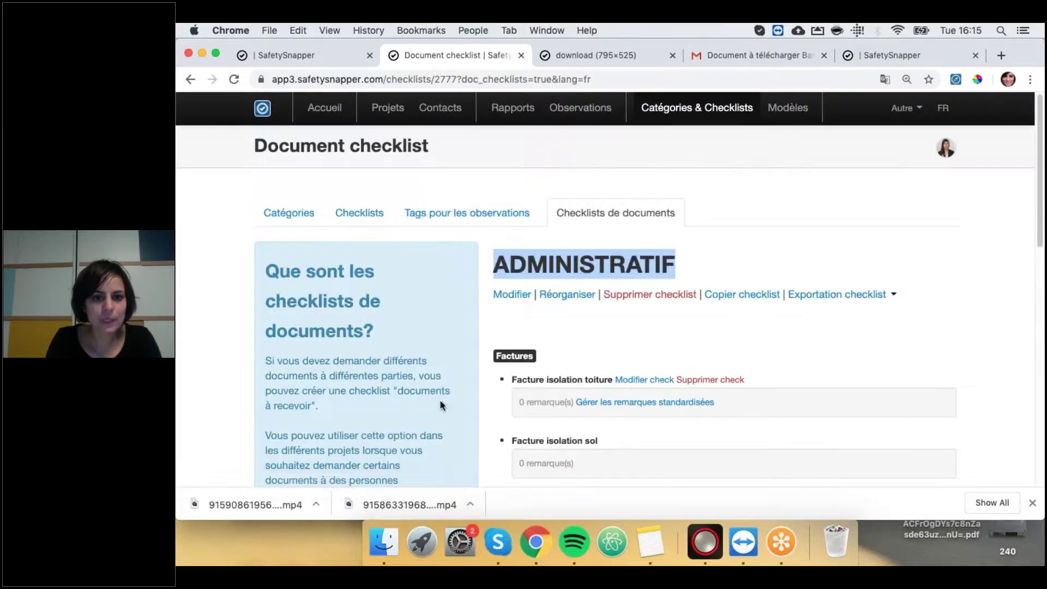
In Banque DELIUS's documents to receive, start adding new documents from the ADMINISTRATIF document checklist
click(385, 109)
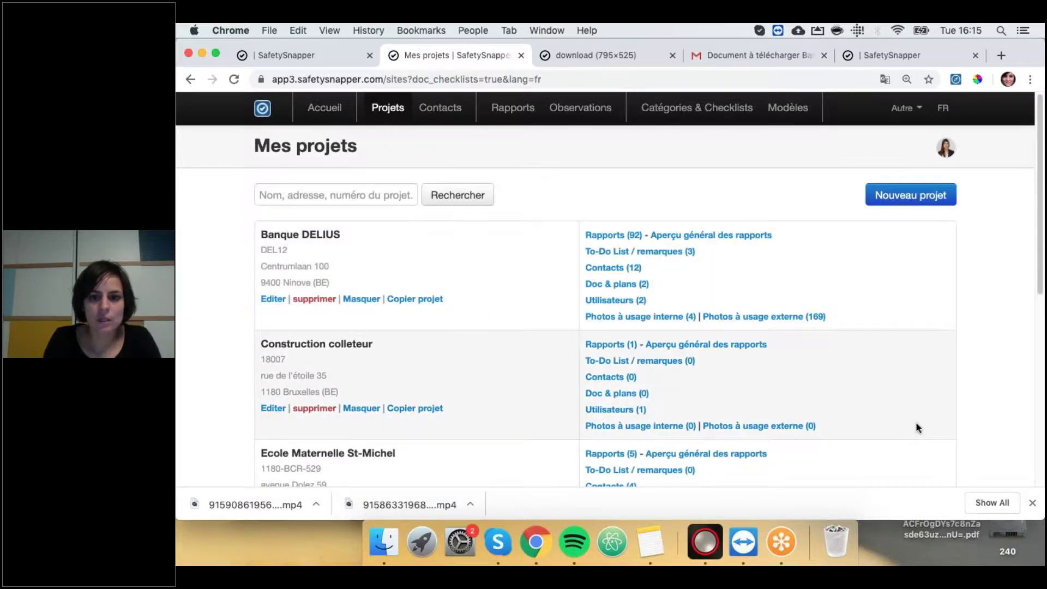
click(617, 284)
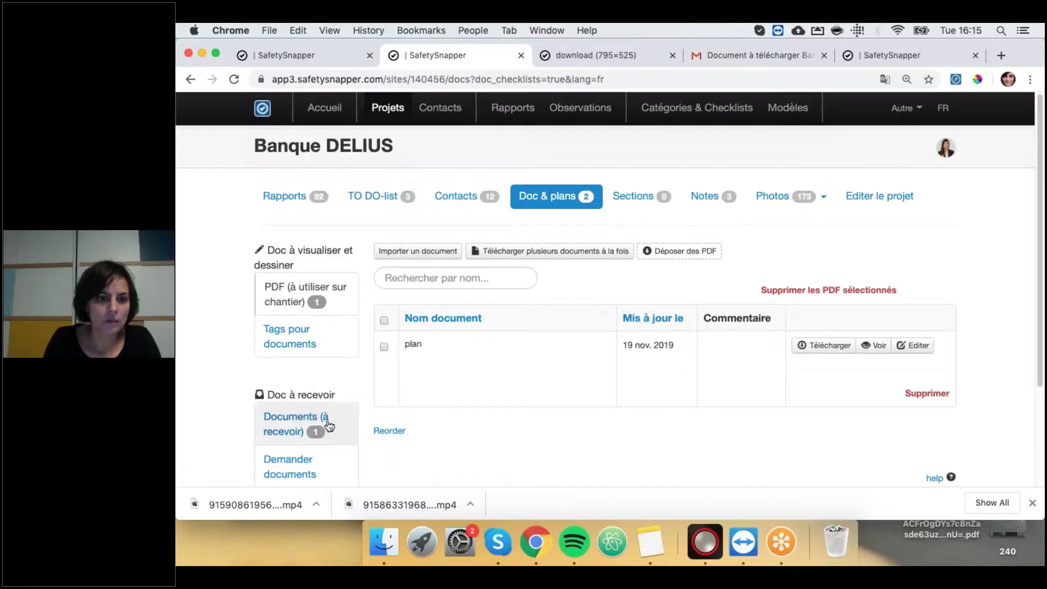
click(307, 424)
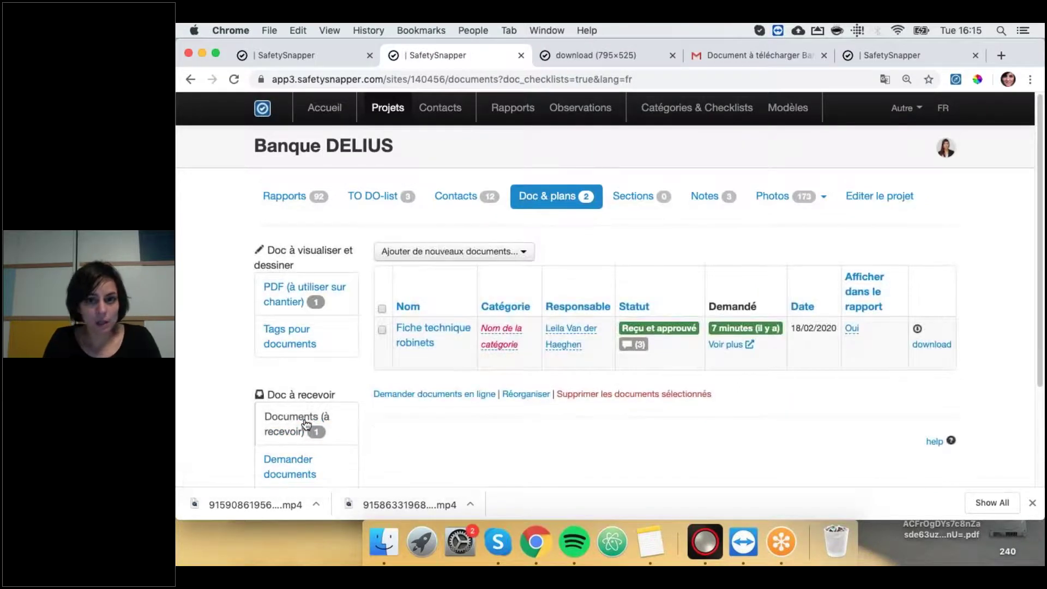
click(450, 254)
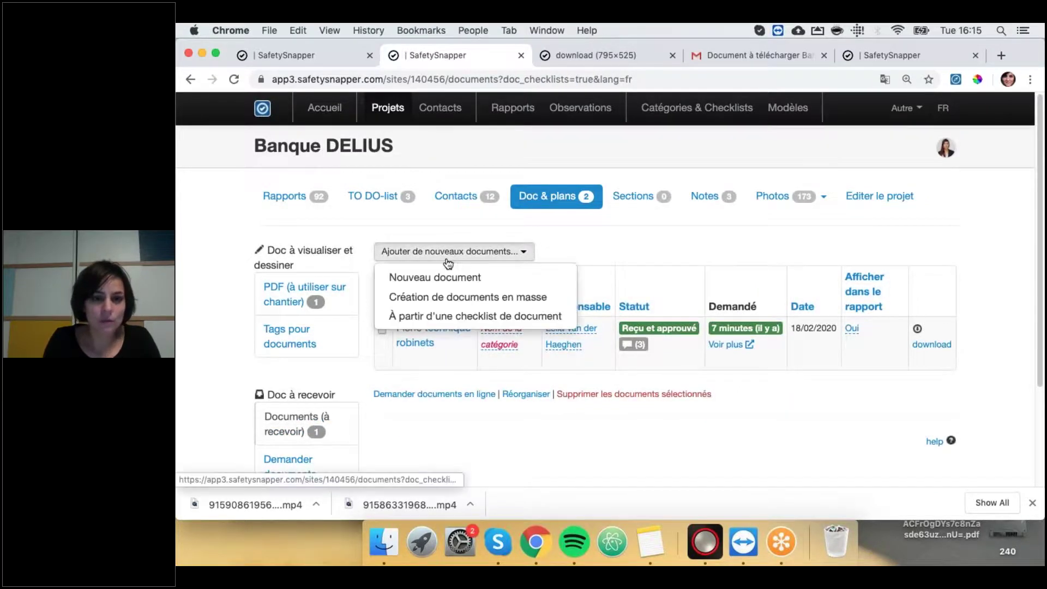
click(451, 316)
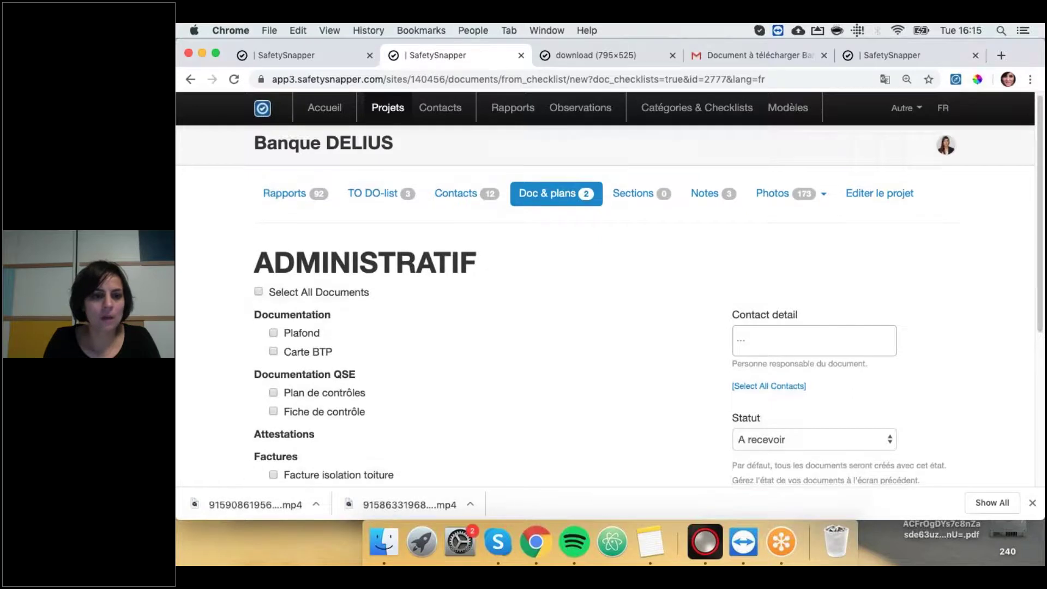
Try the selection of all checklist documents, clear it, and select only "Facture isolation toiture" and "Facture isolation sol"
scroll(308, 306, down, 2)
click(259, 241)
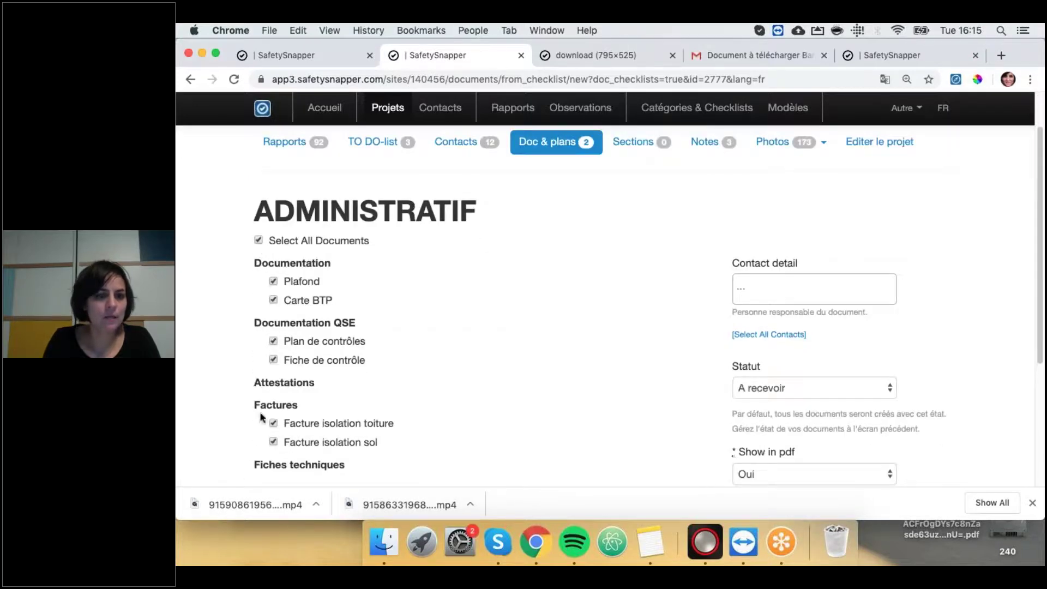
click(259, 241)
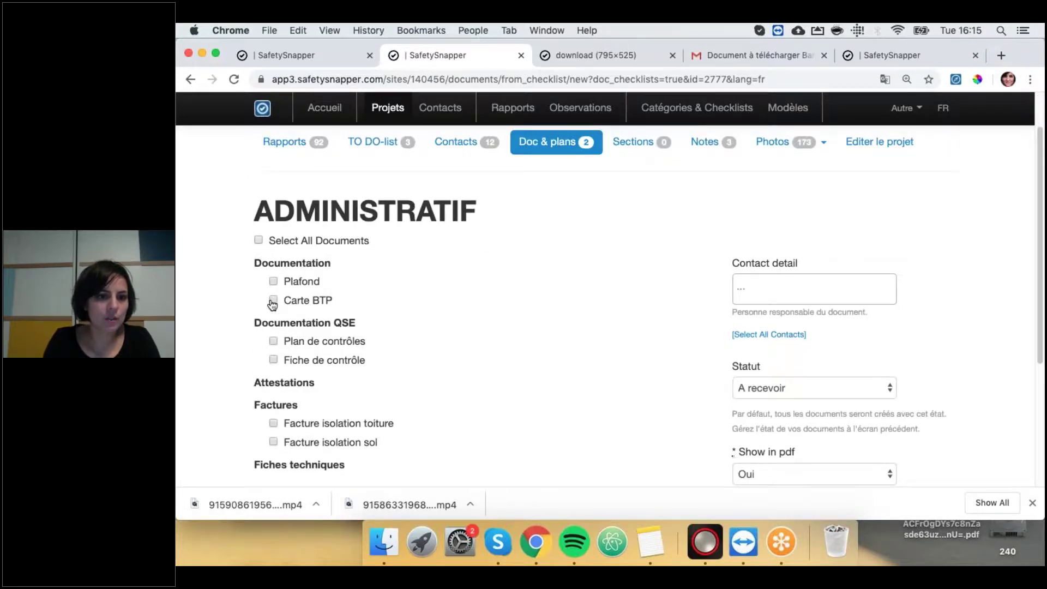
click(273, 423)
click(274, 442)
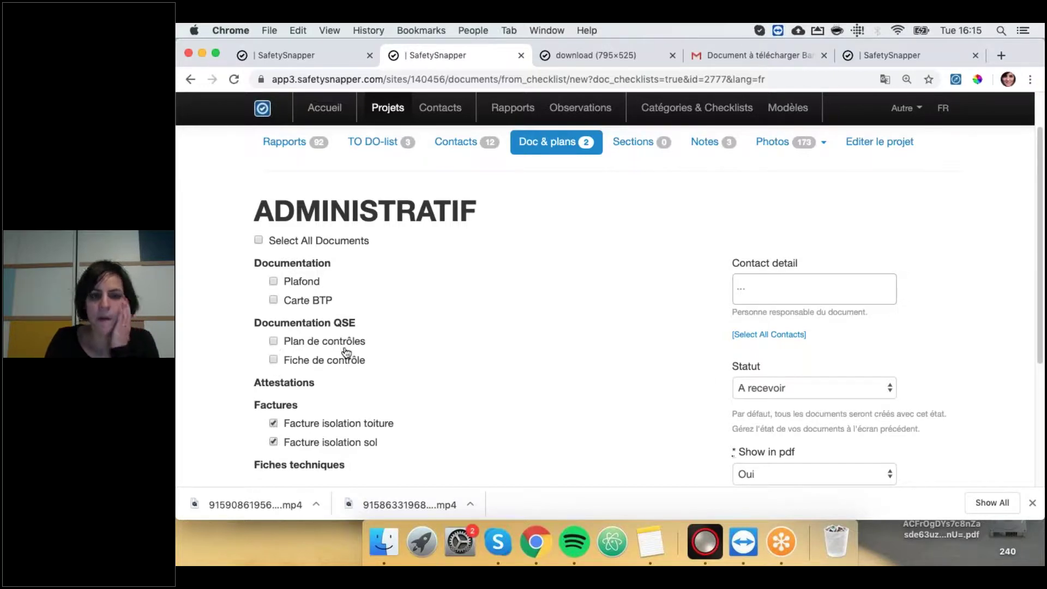
Assign the selected documents to the contact responsible for "Fiche technique robinets", create them and reload the document list
click(770, 286)
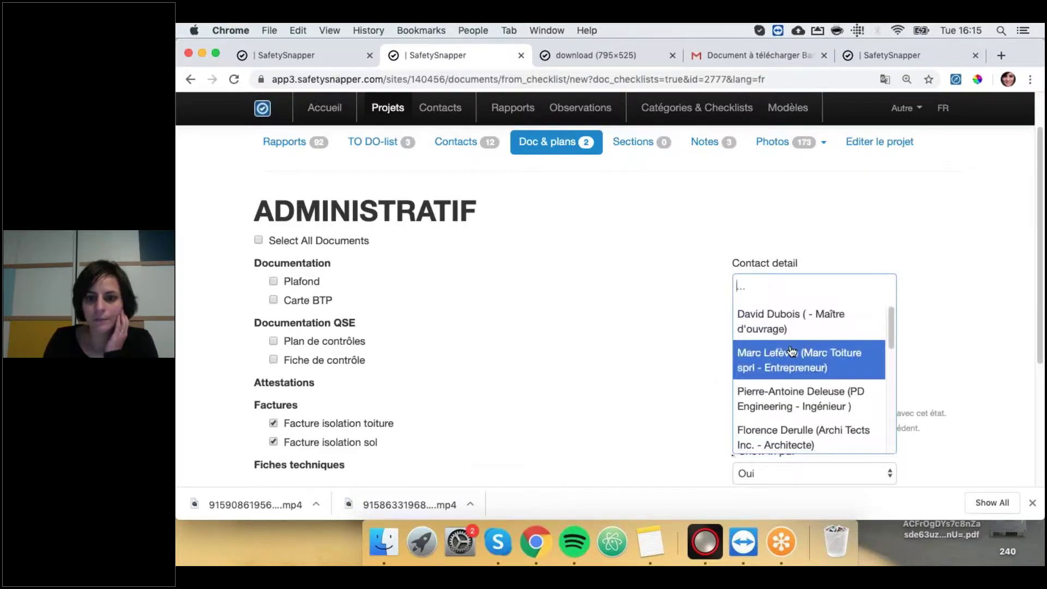
scroll(792, 360, down, 3)
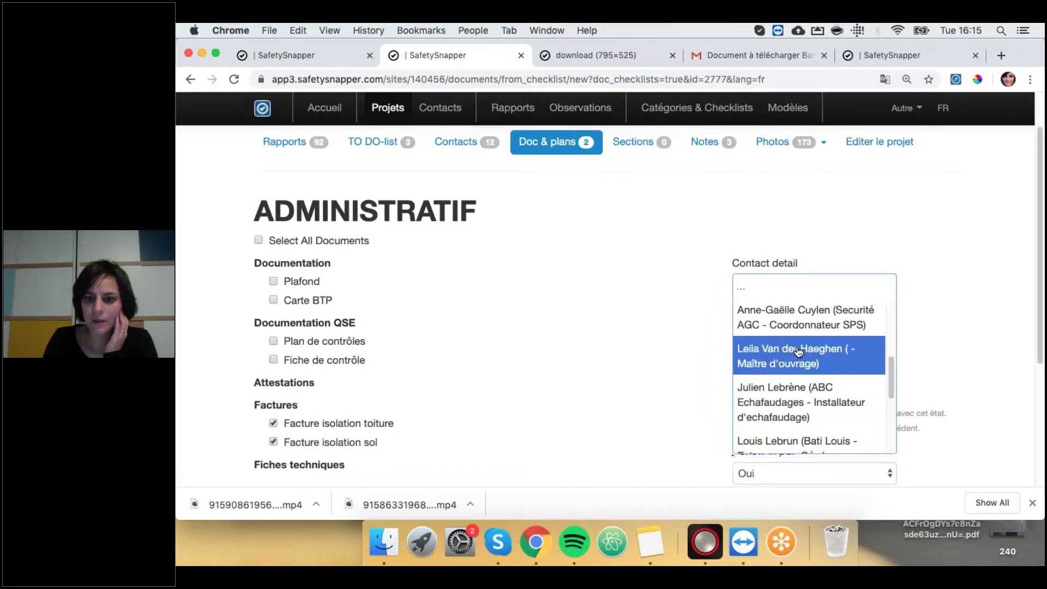
click(798, 351)
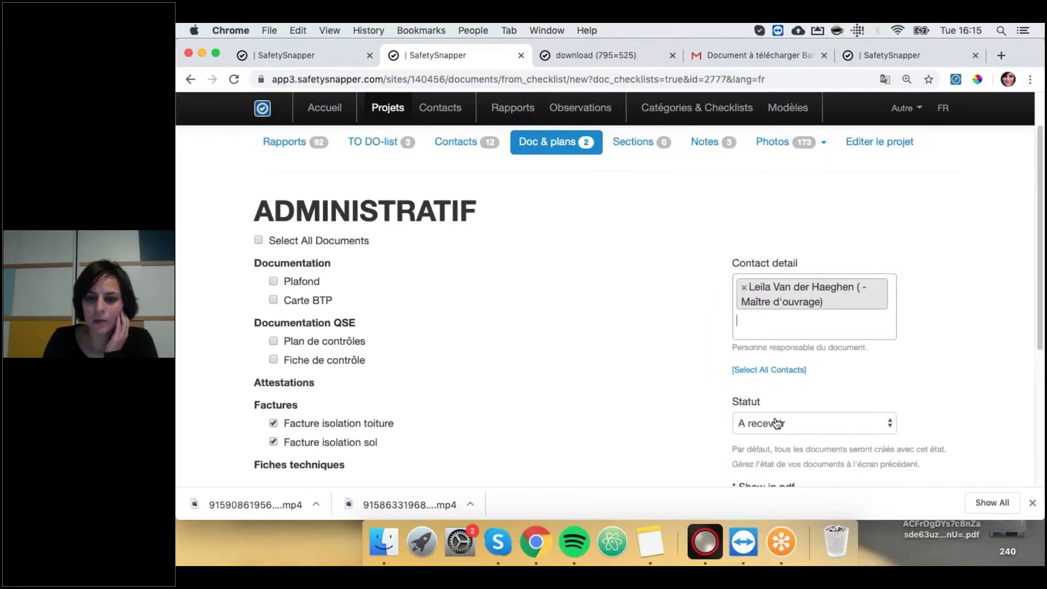
scroll(444, 377, down, 5)
click(349, 397)
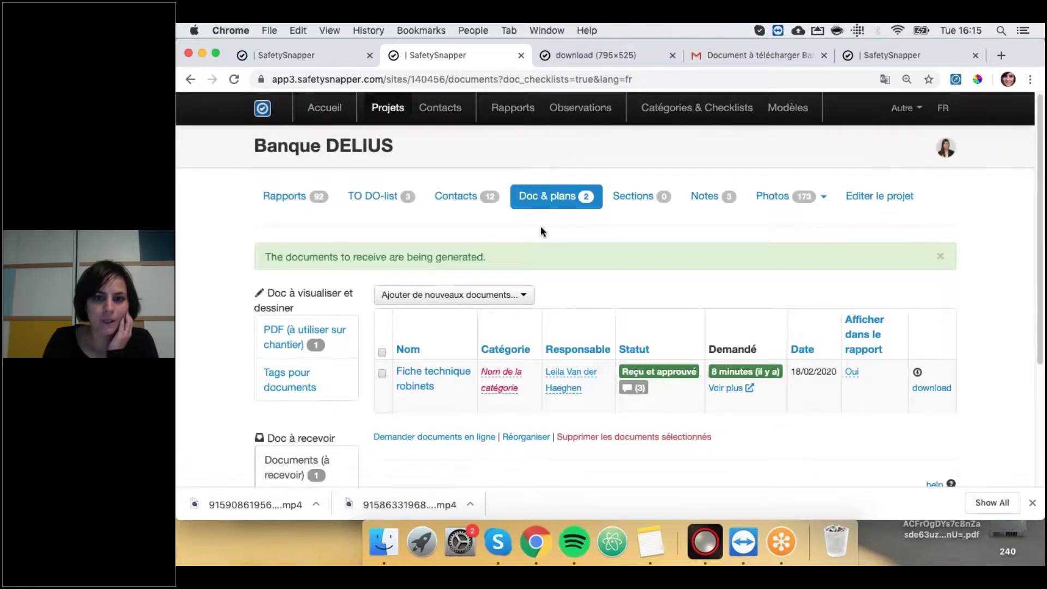
click(234, 79)
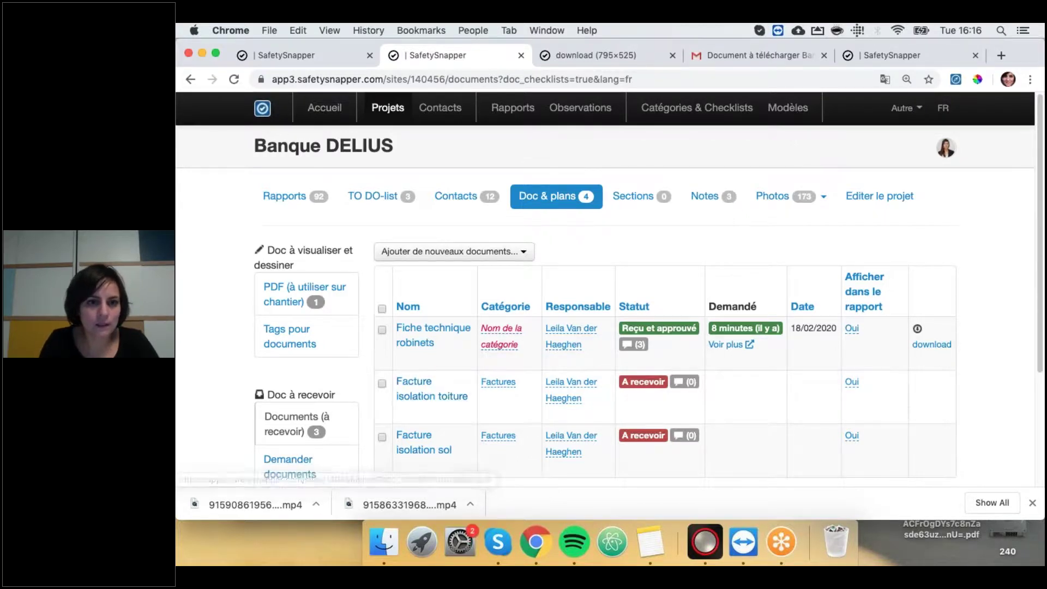
Return to the dashboard and highlight the online documentation and support contact lines in the quick start guide
click(326, 118)
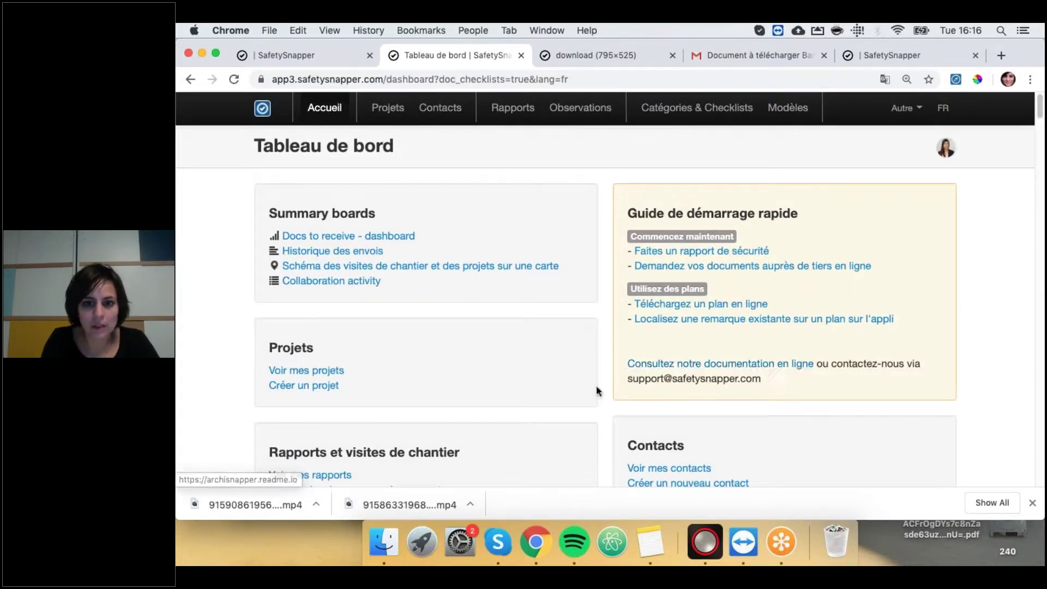
triple_click(627, 378)
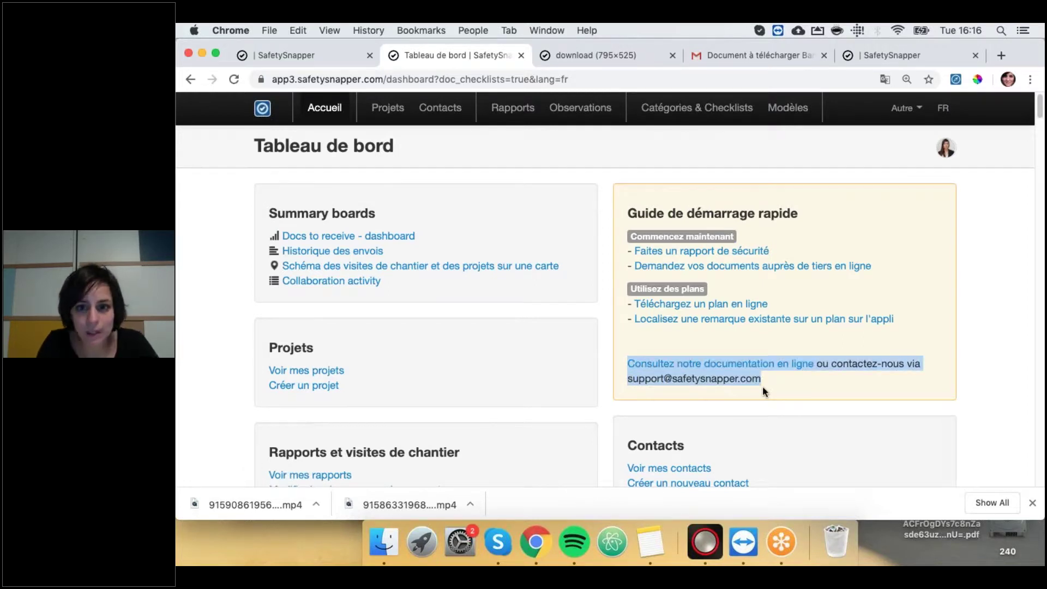
scroll(807, 394, down, 3)
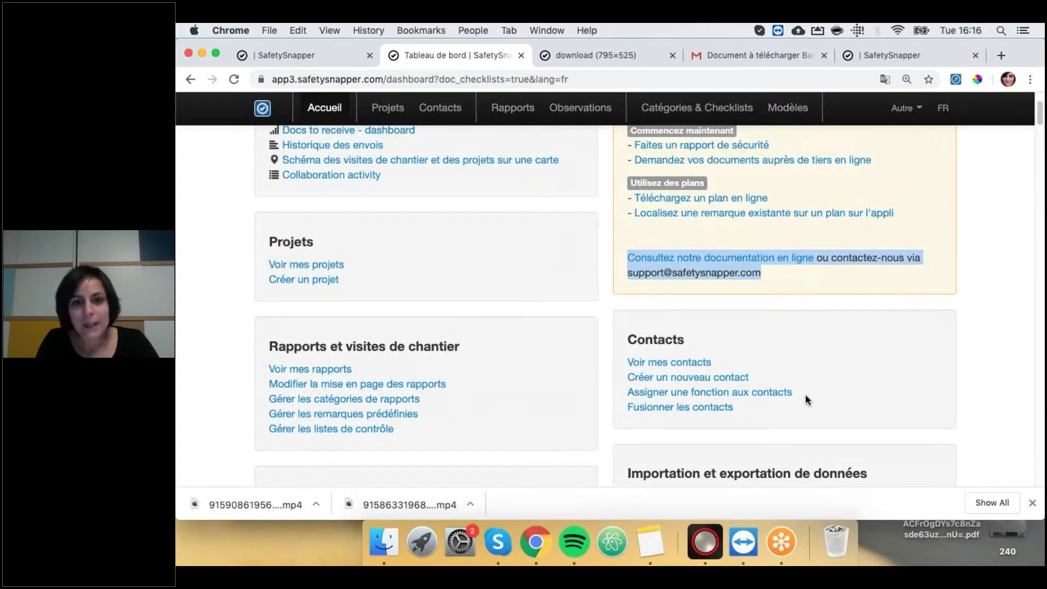
scroll(629, 379, up, 3)
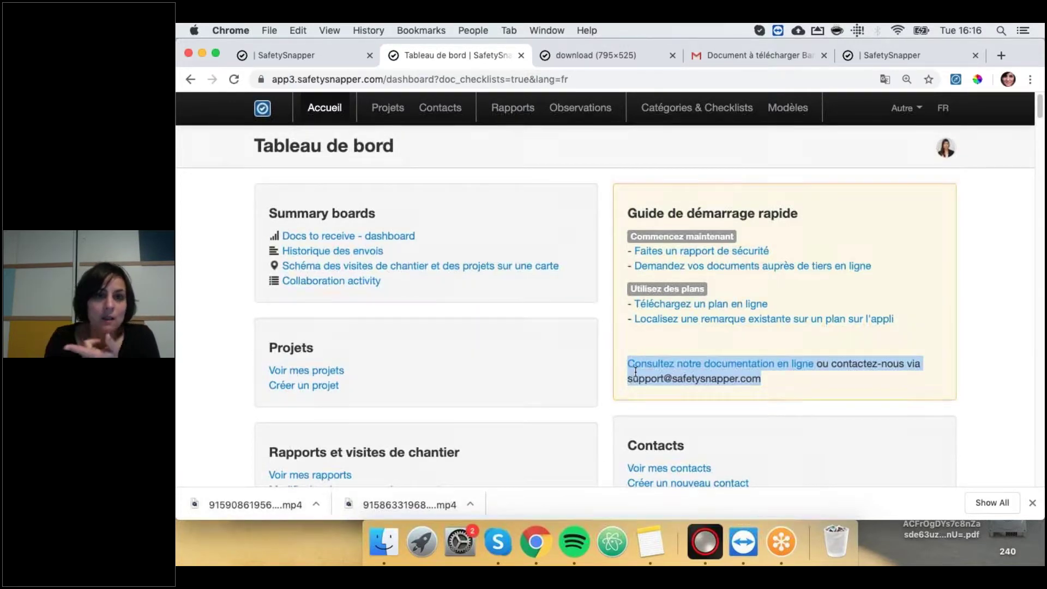
Open the document settings of the Banque DELIUS project and view the statuses a document can have
click(389, 108)
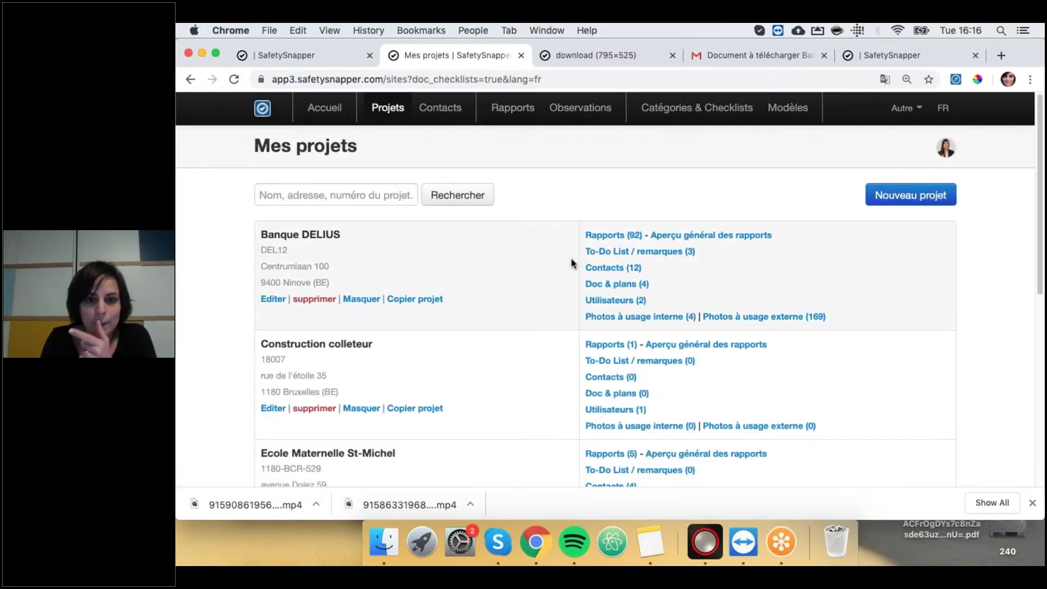
click(612, 284)
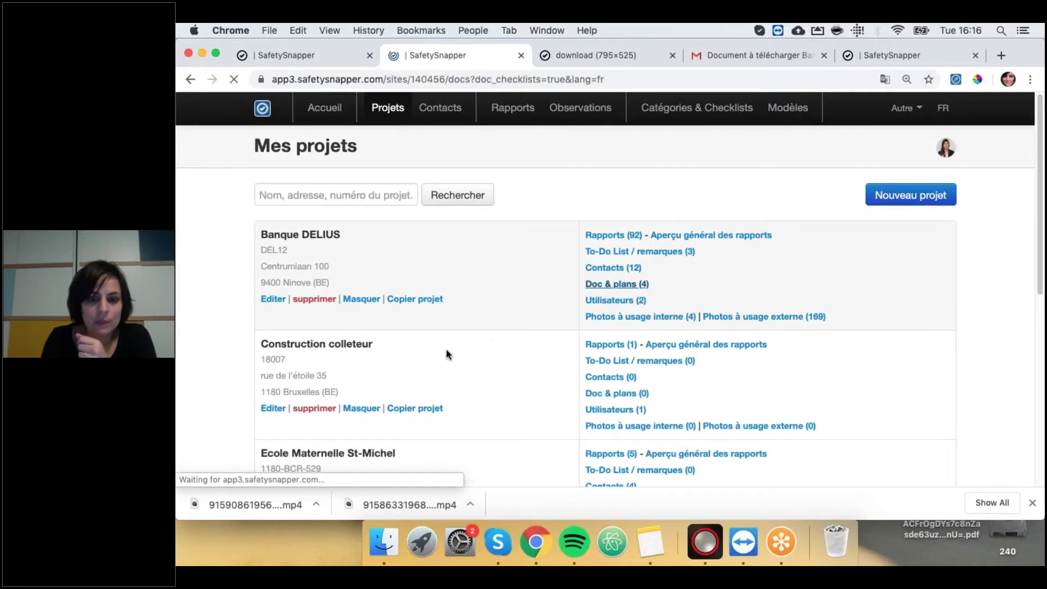
scroll(408, 361, down, 5)
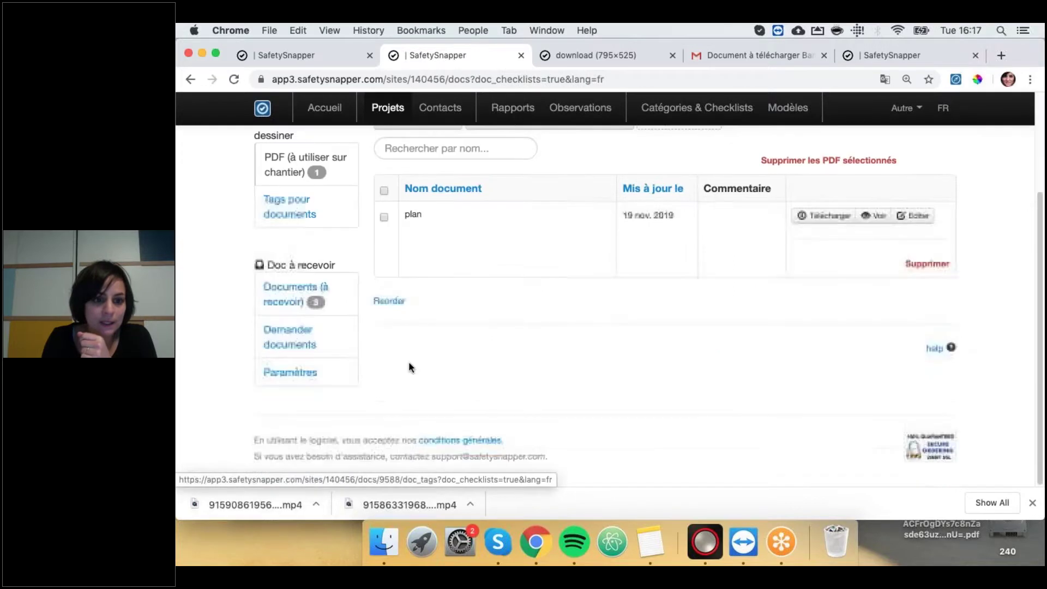
click(289, 373)
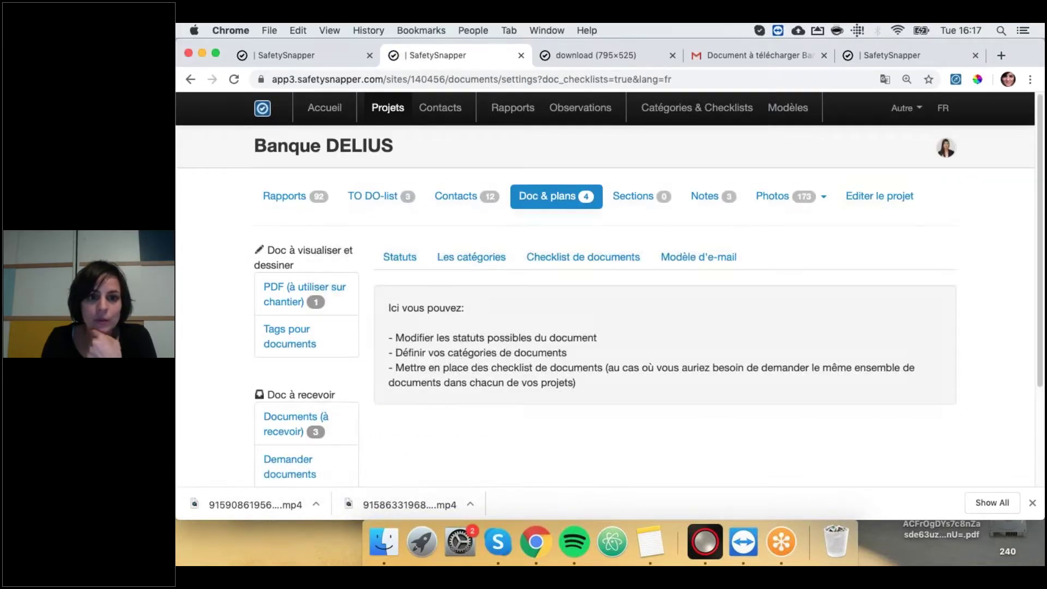
click(406, 264)
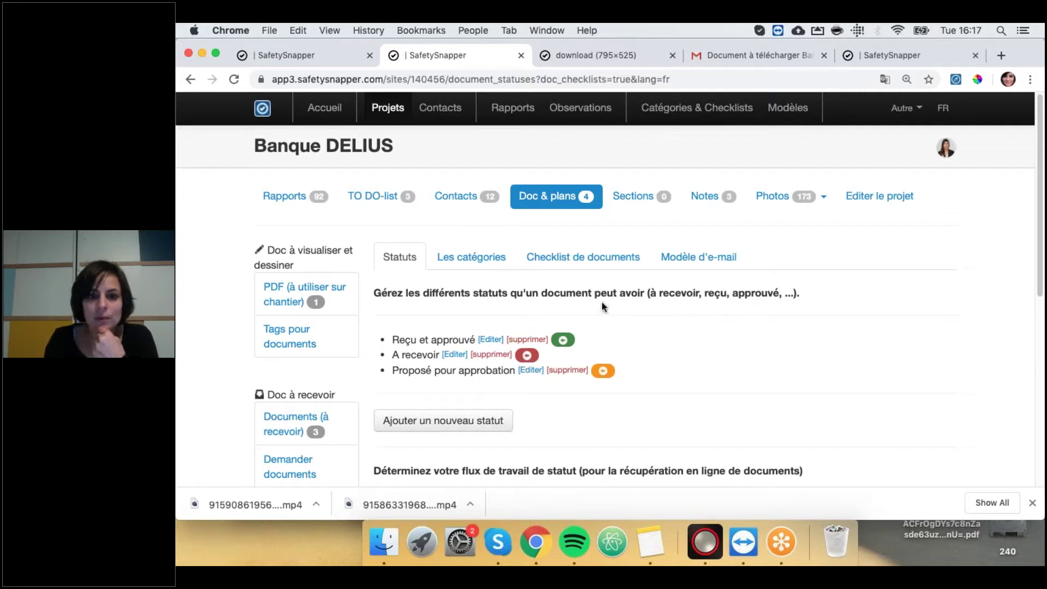
Review the project's e-mail template settings and open the definition of the e-mail reminders for missing documents
click(703, 260)
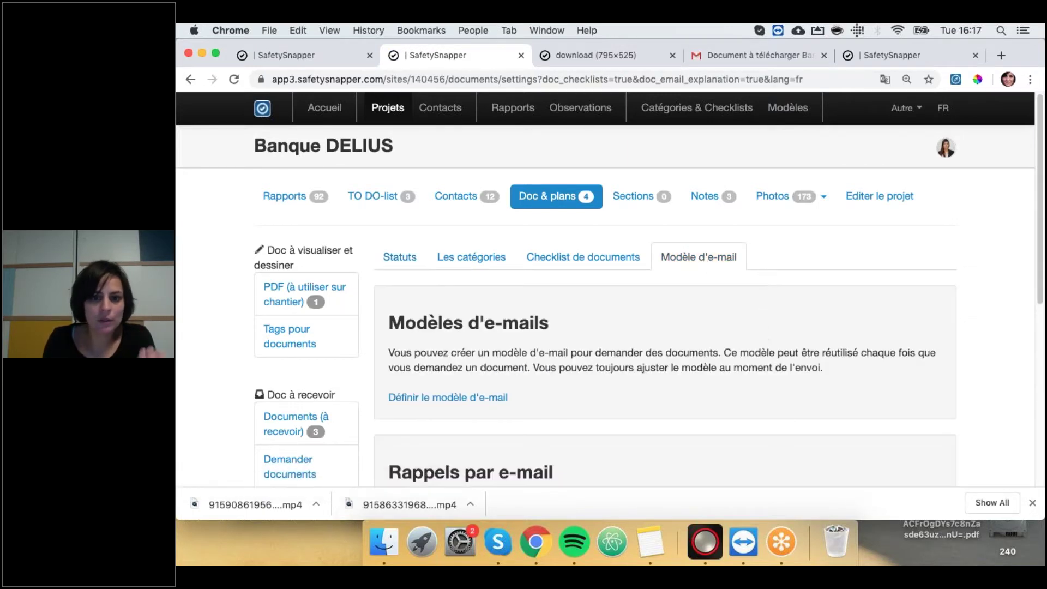
scroll(676, 300, down, 3)
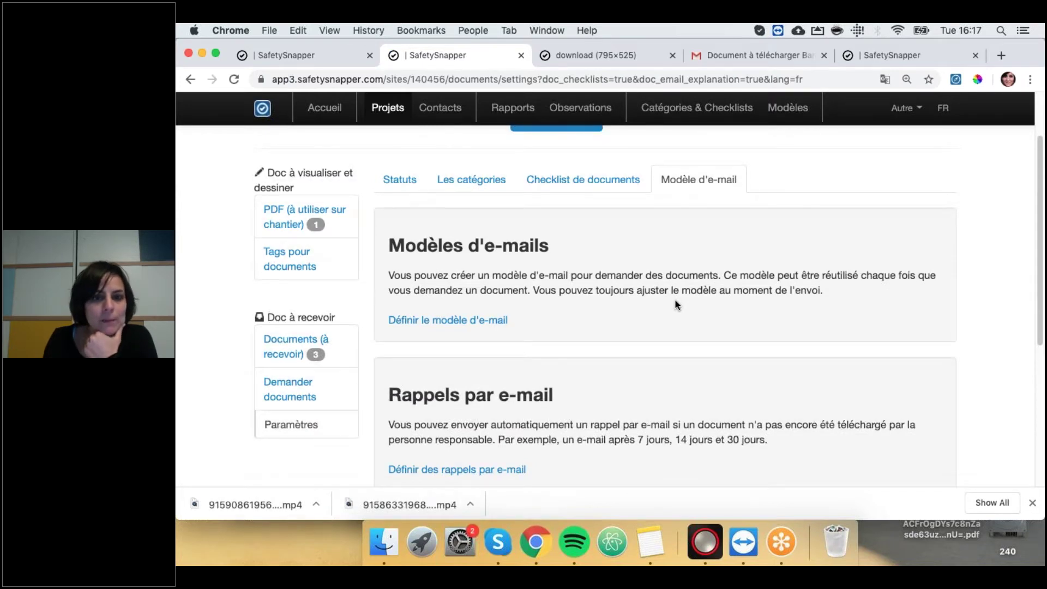
scroll(612, 318, down, 3)
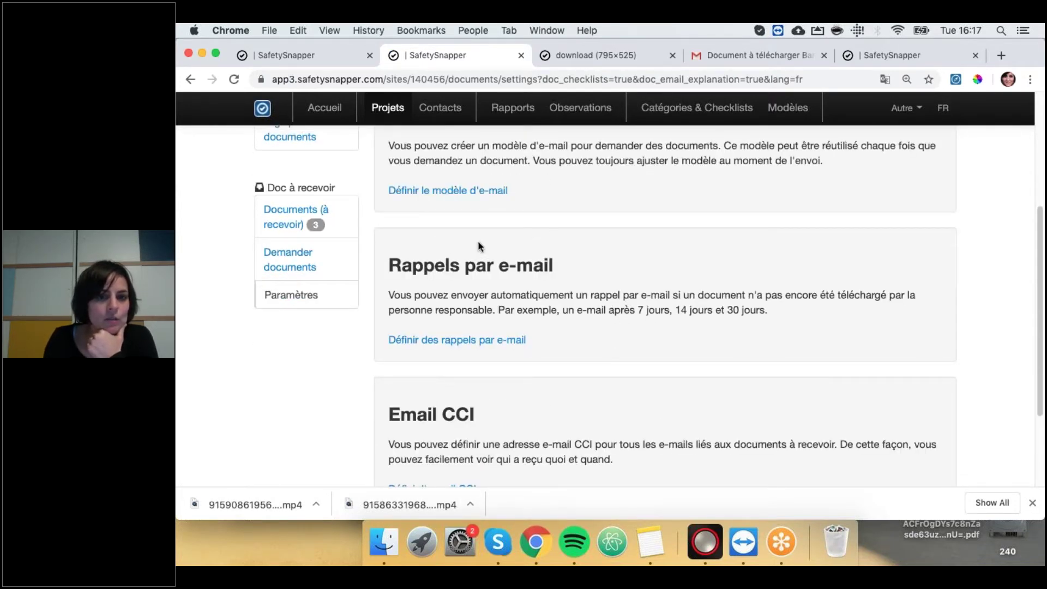
click(484, 341)
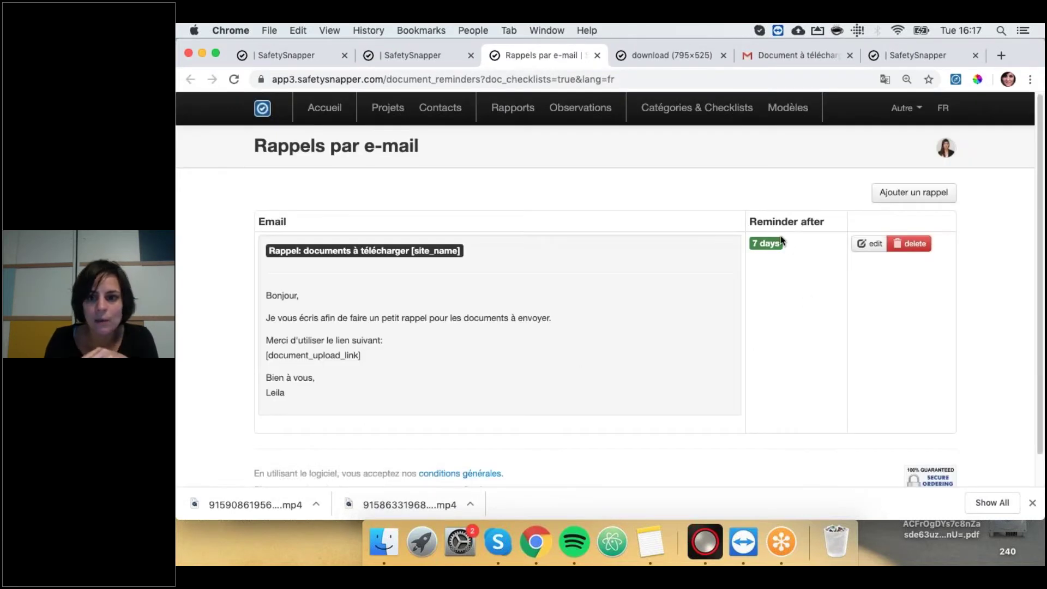